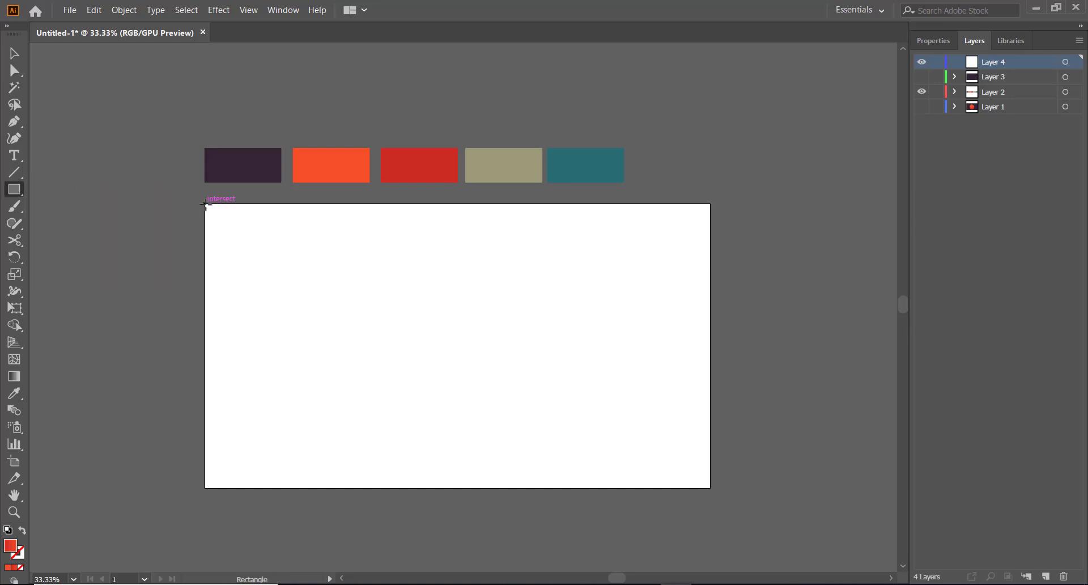
Draw a rectangle covering the whole artboard and fill it with the dark purple swatch colour.
mouse_move(205, 205)
left_mouse_down()
mouse_move(537, 440)
mouse_move(710, 486)
left_mouse_up()
left_click(14, 377)
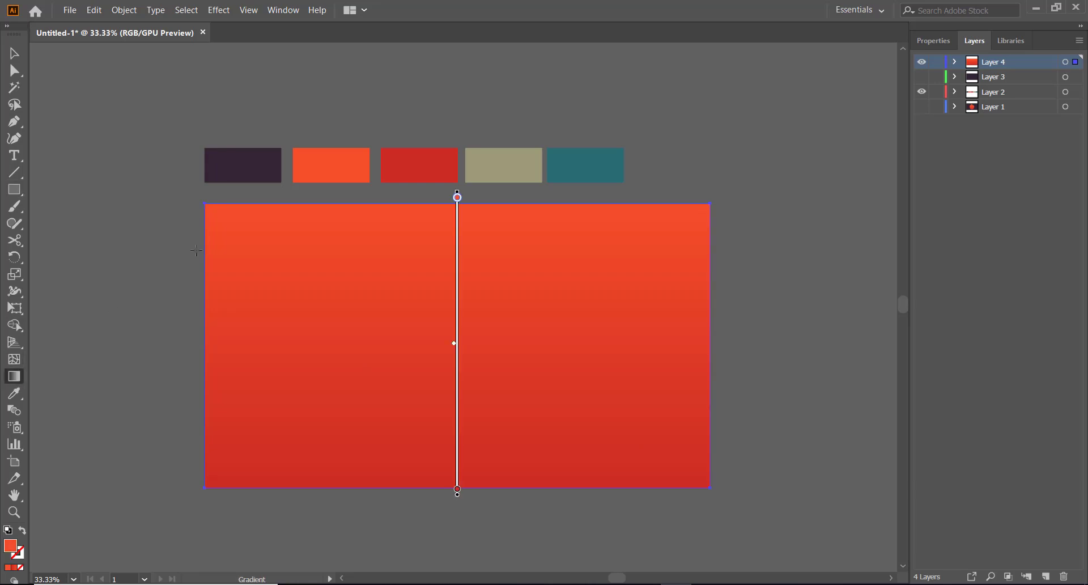
left_click(15, 395)
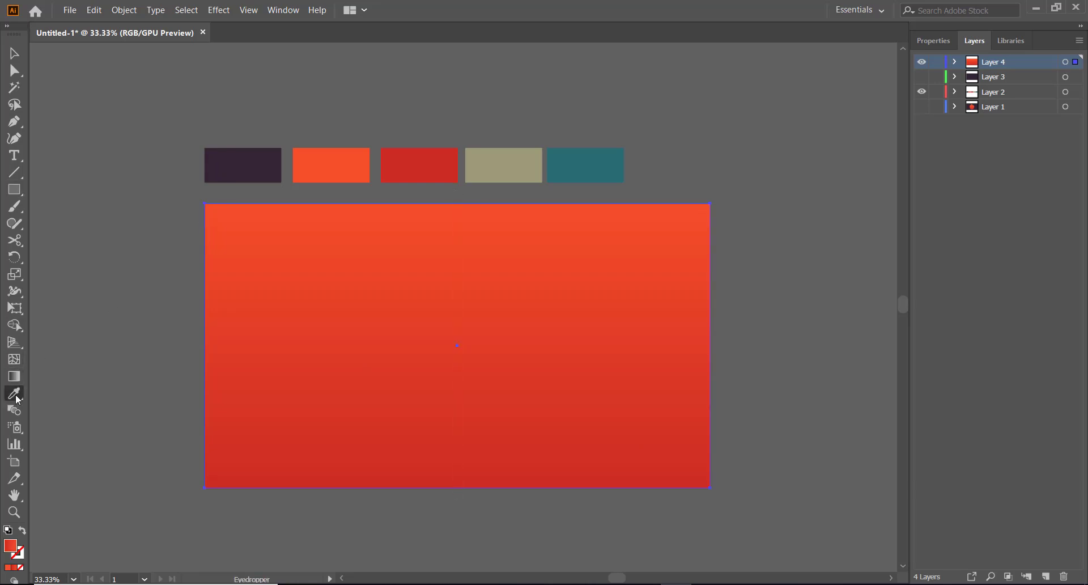
left_click(228, 179)
left_click(15, 53)
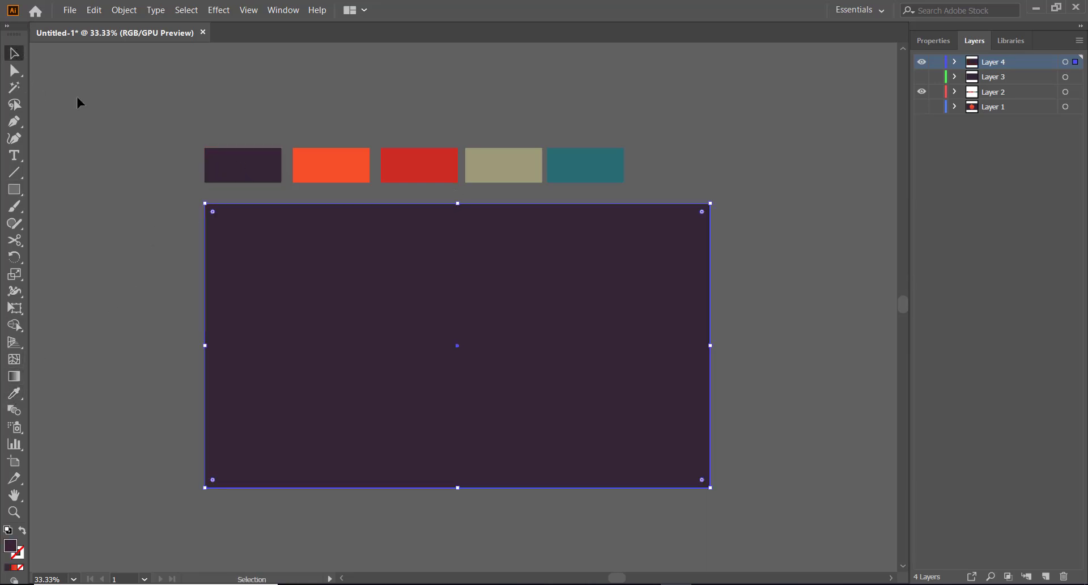
left_click(80, 102)
left_click(672, 317)
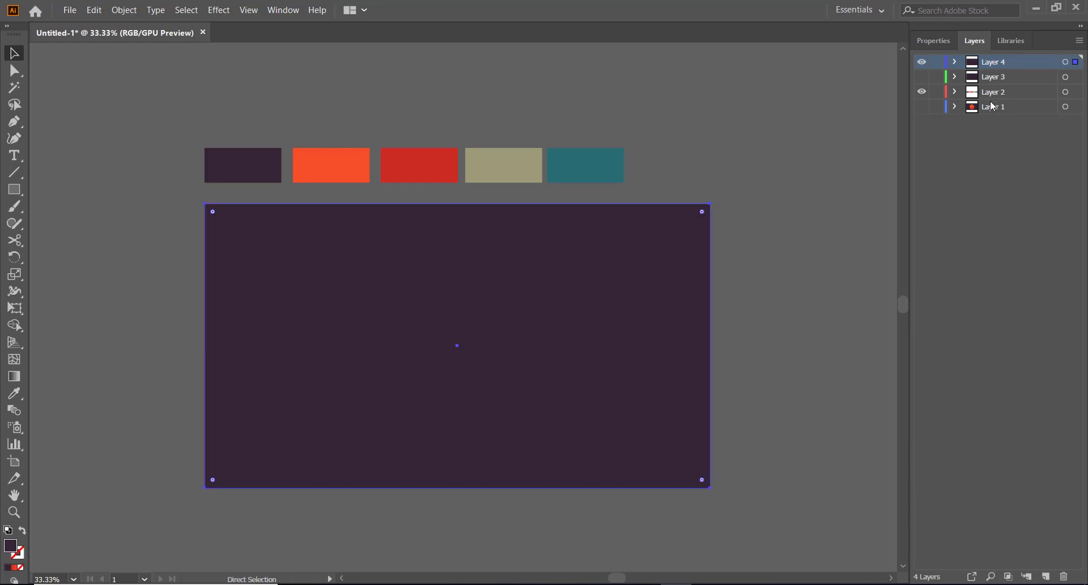
key("ctrl+shift+a")
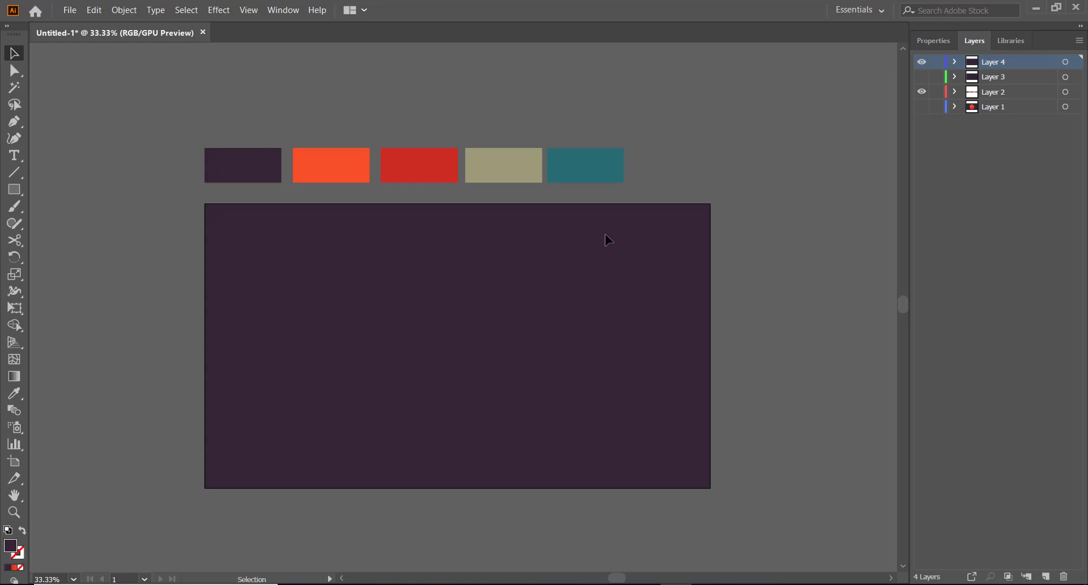
Draw a large circle in the middle of the artboard and lower its top anchor point to flatten the upper edge.
left_click_drag(14, 190, 51, 222)
mouse_move(450, 340)
left_mouse_down()
mouse_move(567, 430)
mouse_move(558, 423)
left_mouse_up()
left_click(14, 70)
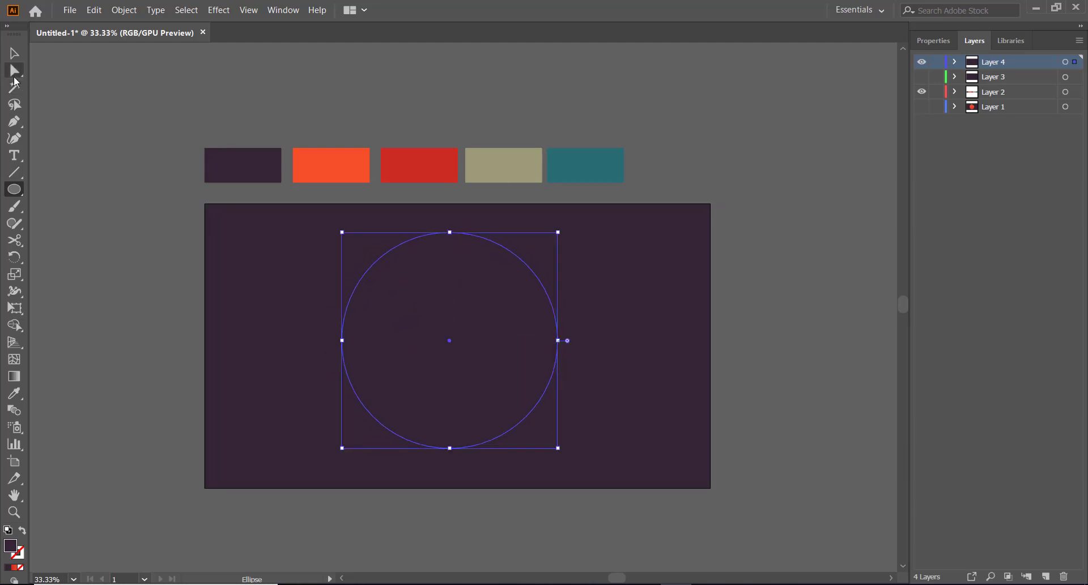
left_click(450, 232)
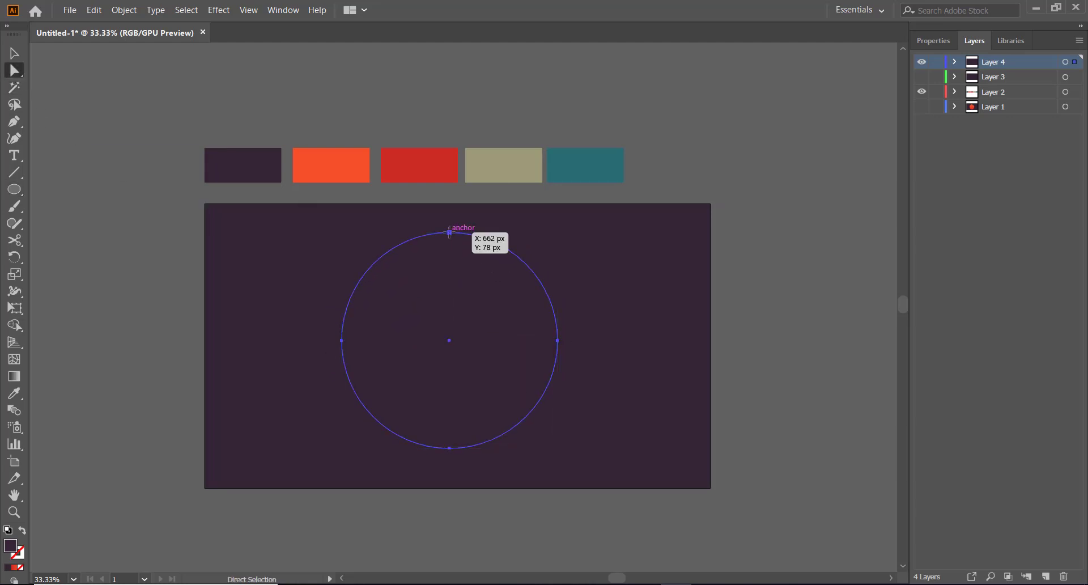
key("Down")
key("Down")
key("Down")
key("Down")
key("Down")
key("Down")
key("Down")
key("Down")
key("Down")
key("Down")
key("Down")
key("Down")
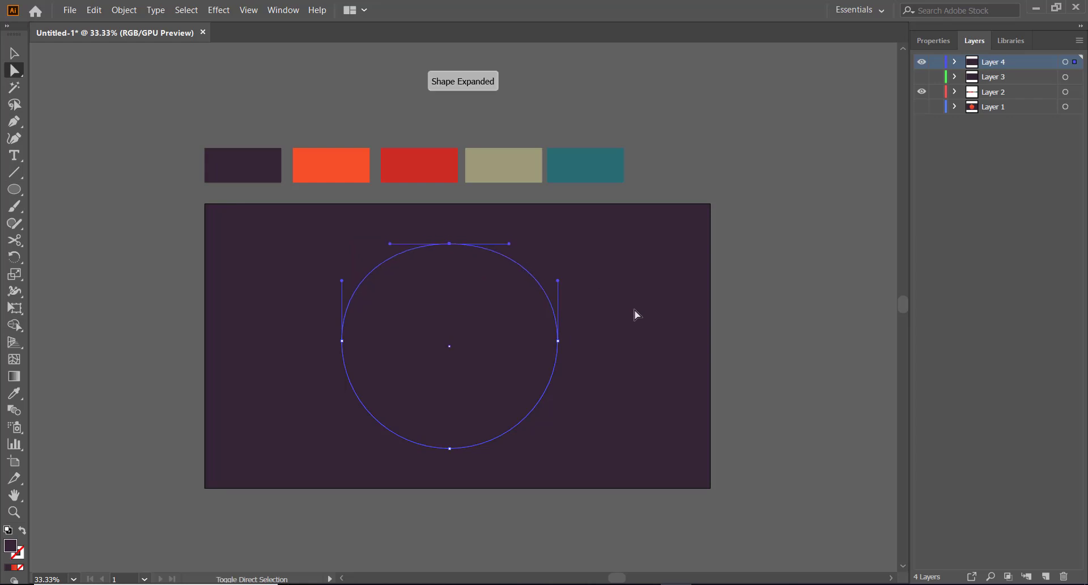
key("Down")
key("Down")
key("Down")
key("Down")
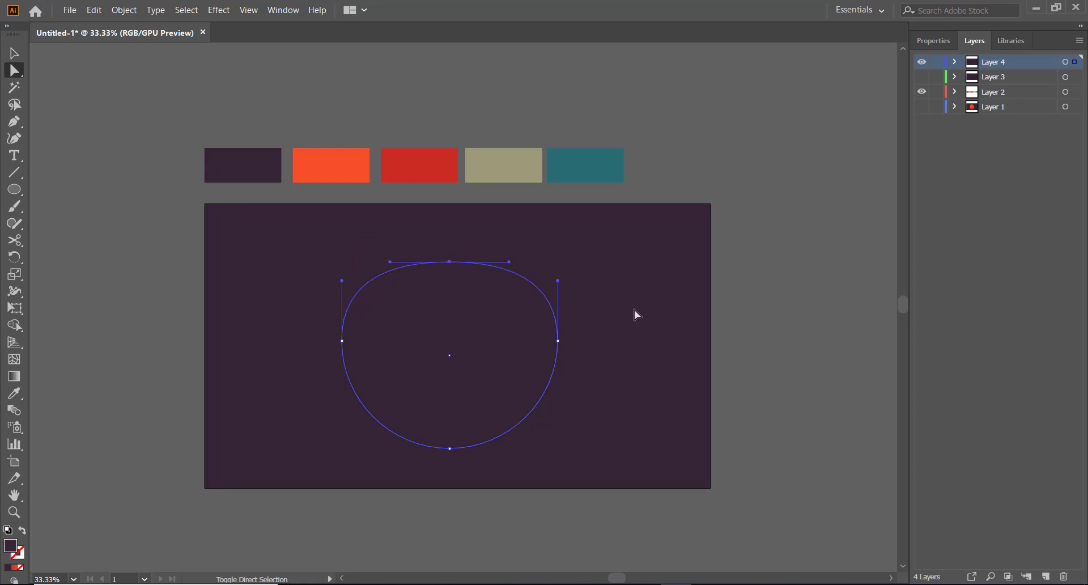
left_click(14, 54)
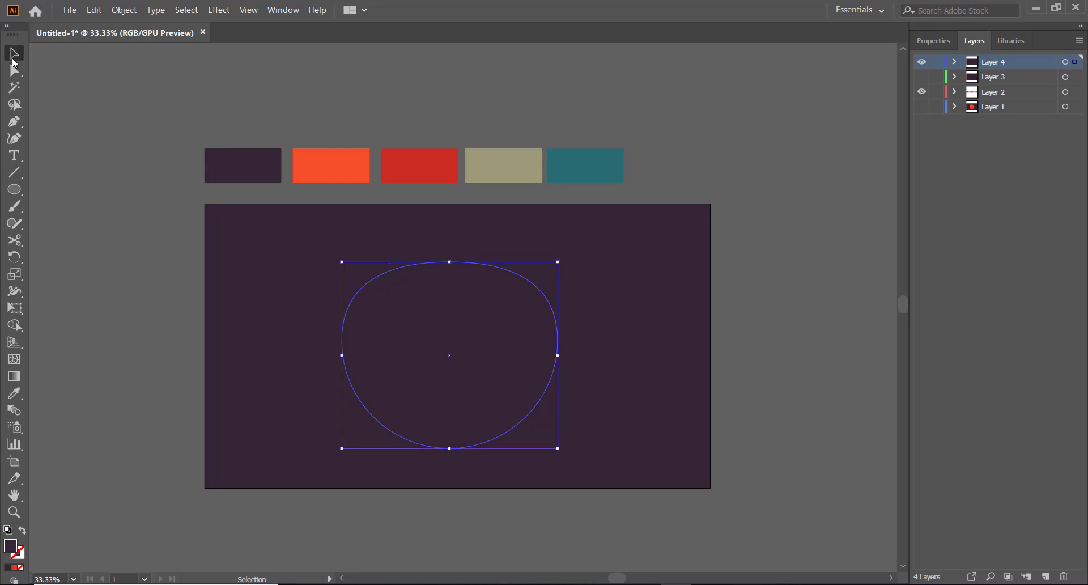
Fill the flattened circle with a vertical linear gradient from orange at the top to red at the bottom.
left_click(14, 377)
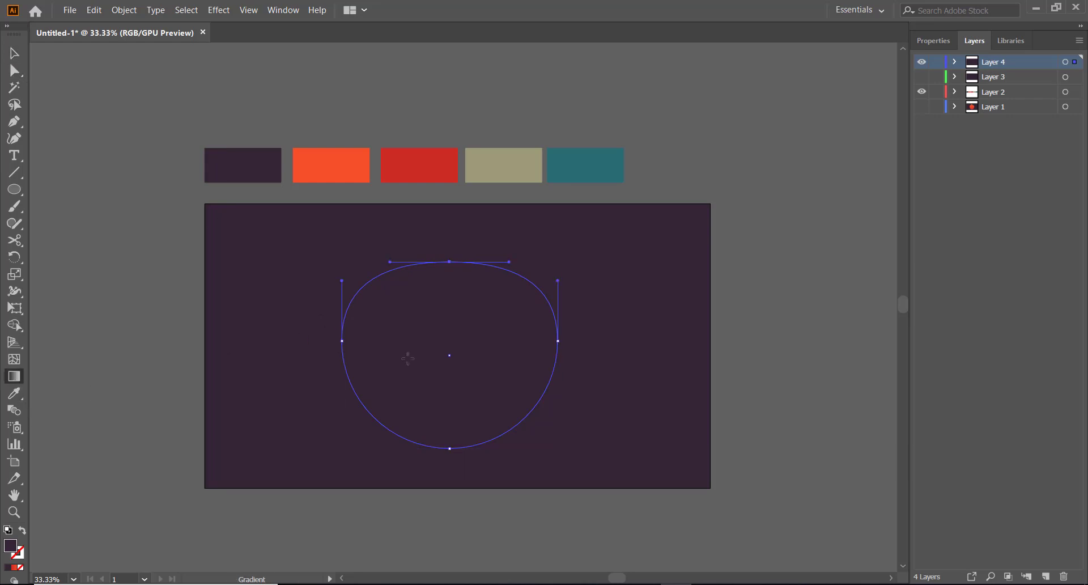
left_click(445, 293)
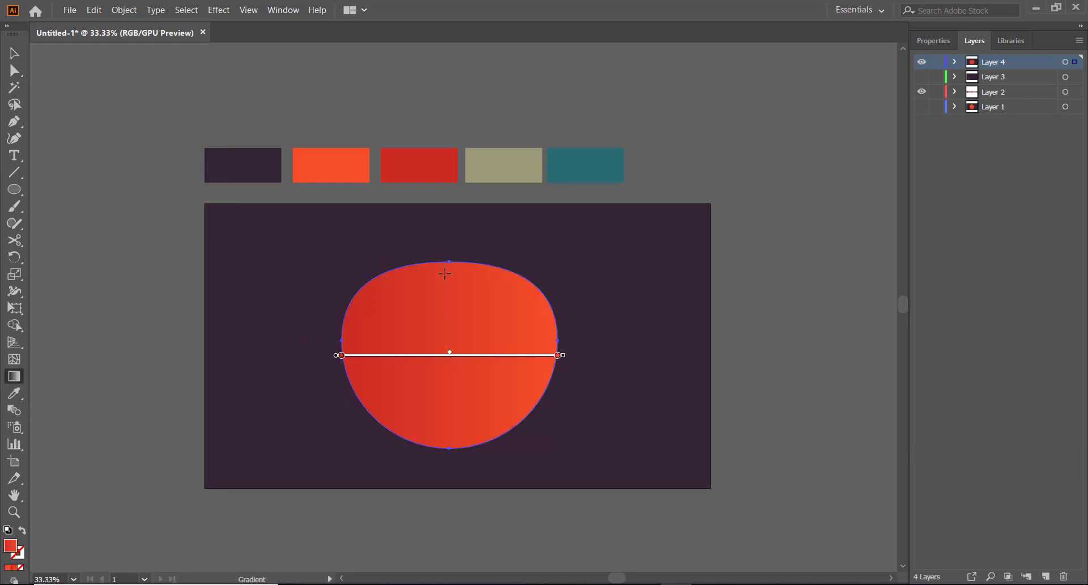
left_click_drag(444, 261, 447, 446)
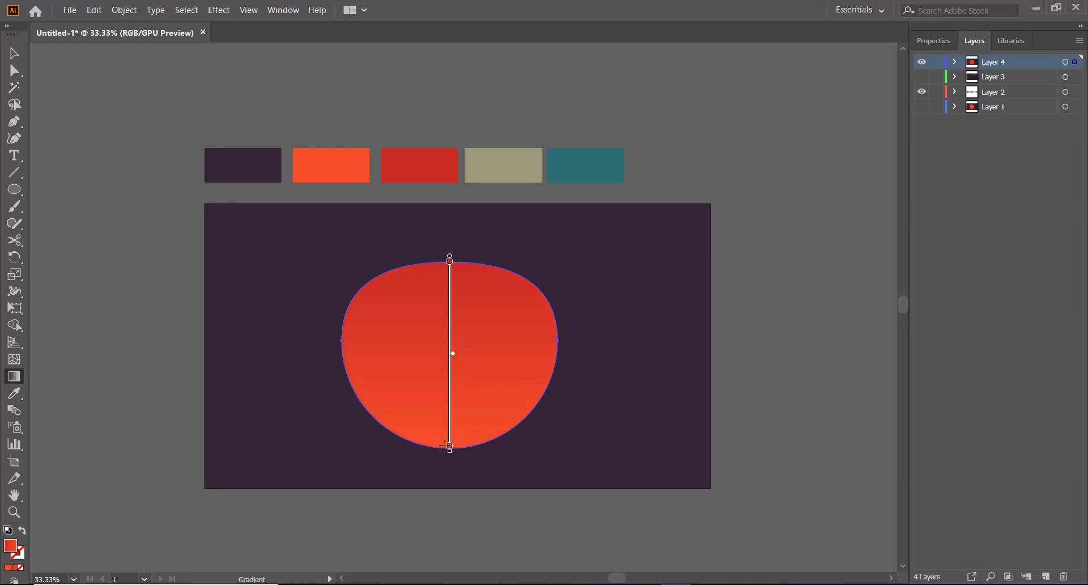
key("ctrl+z")
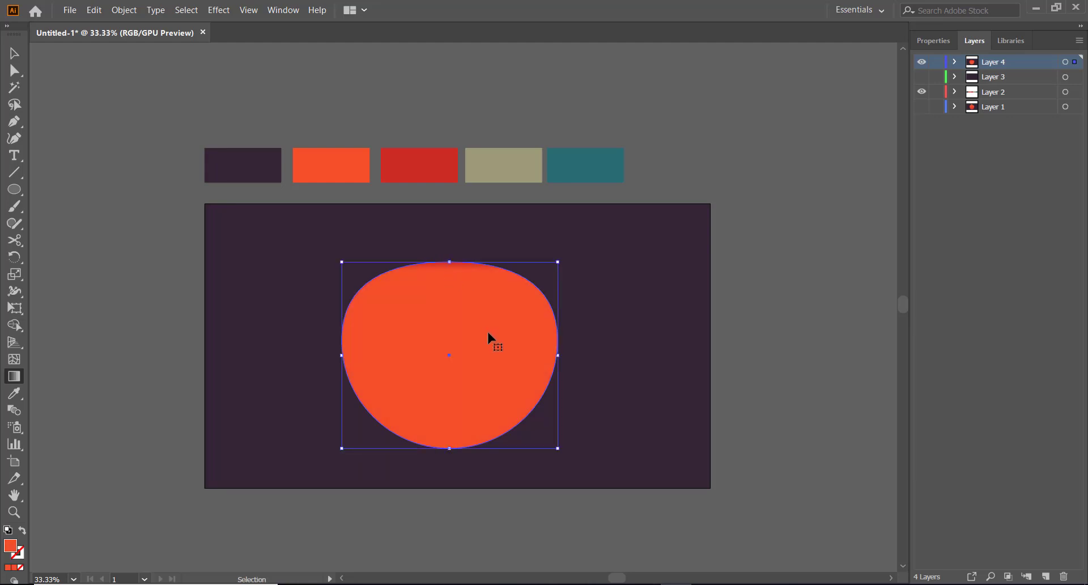
key("ctrl+shift+z")
left_click_drag(465, 446, 463, 262)
left_click(14, 53)
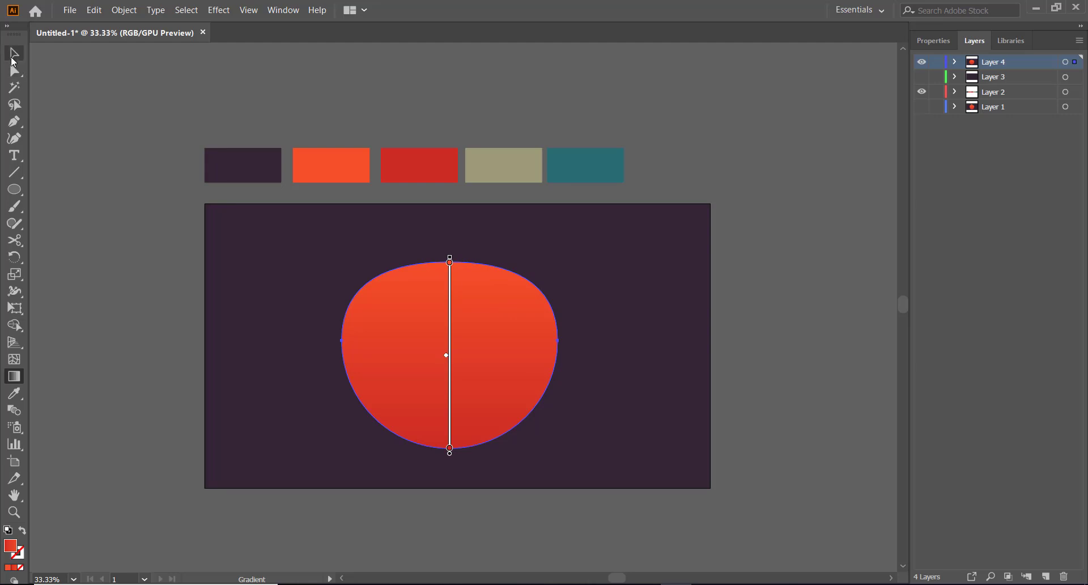
left_click(287, 304)
left_click(471, 336)
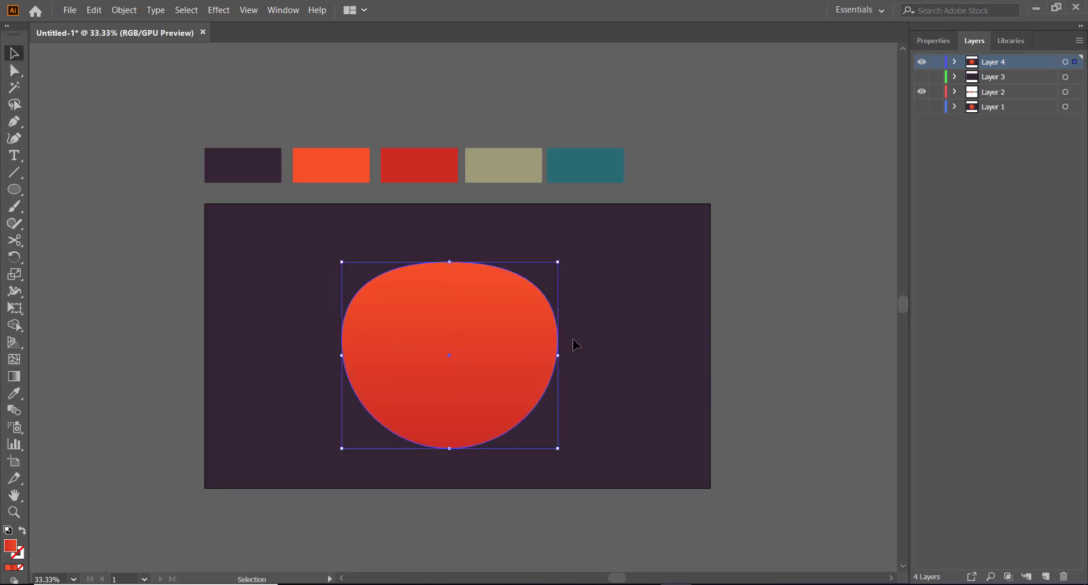
left_click(574, 345)
Draw a small flat ellipse with the same gradient at the top of the apple body and centre it horizontally.
left_click(411, 316)
left_click(14, 190)
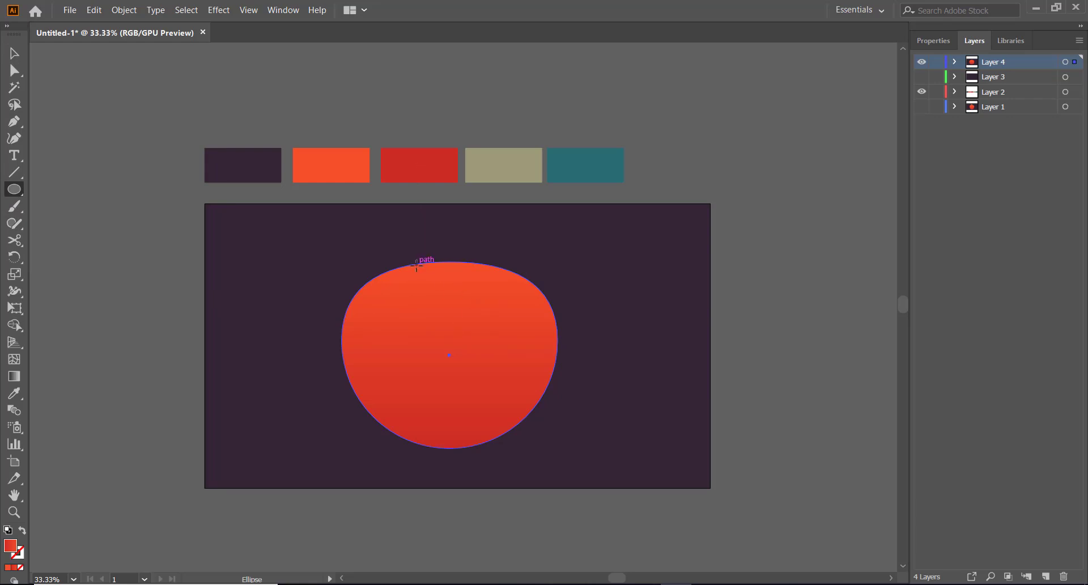
left_click_drag(417, 263, 512, 286)
left_click(14, 53)
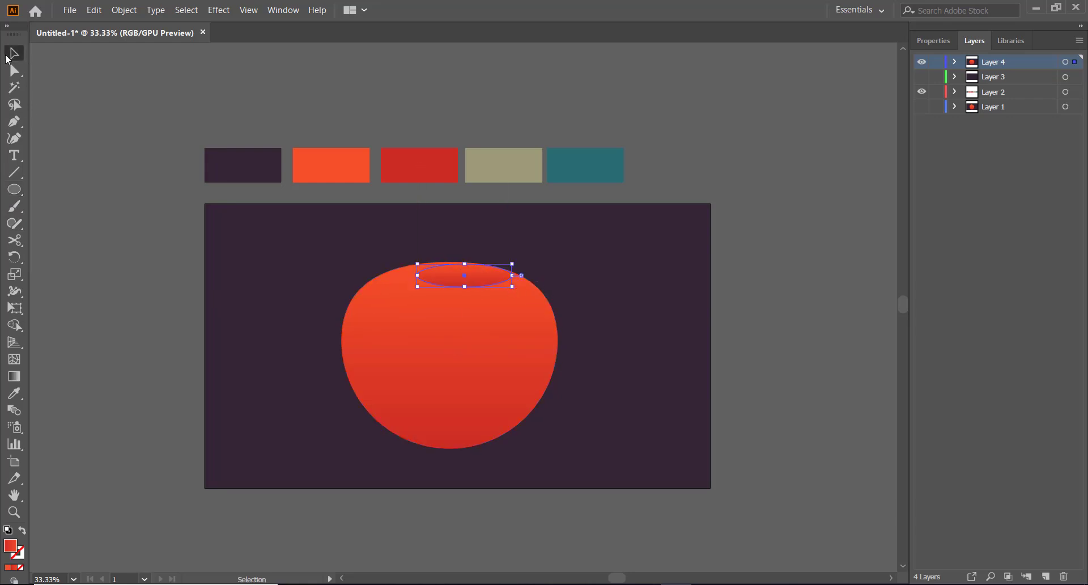
left_click(91, 92)
left_click_drag(466, 281, 459, 280)
left_click(616, 291)
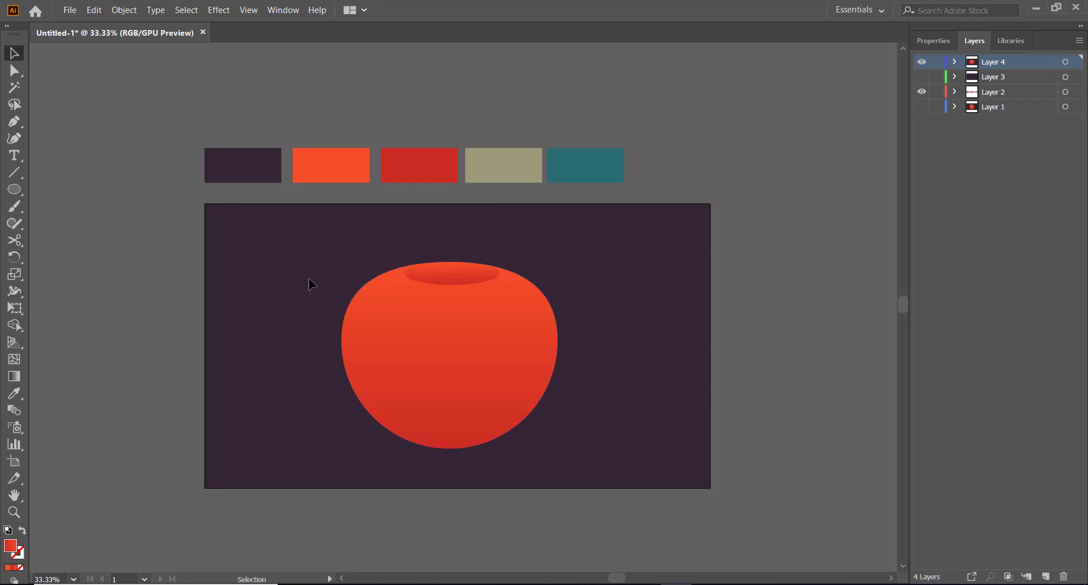
Narrow the apple body and its top ellipse together, and nudge the ellipse back to the body's centre.
left_click_drag(570, 429, 566, 397)
left_click_drag(562, 359, 532, 359)
left_click(599, 361)
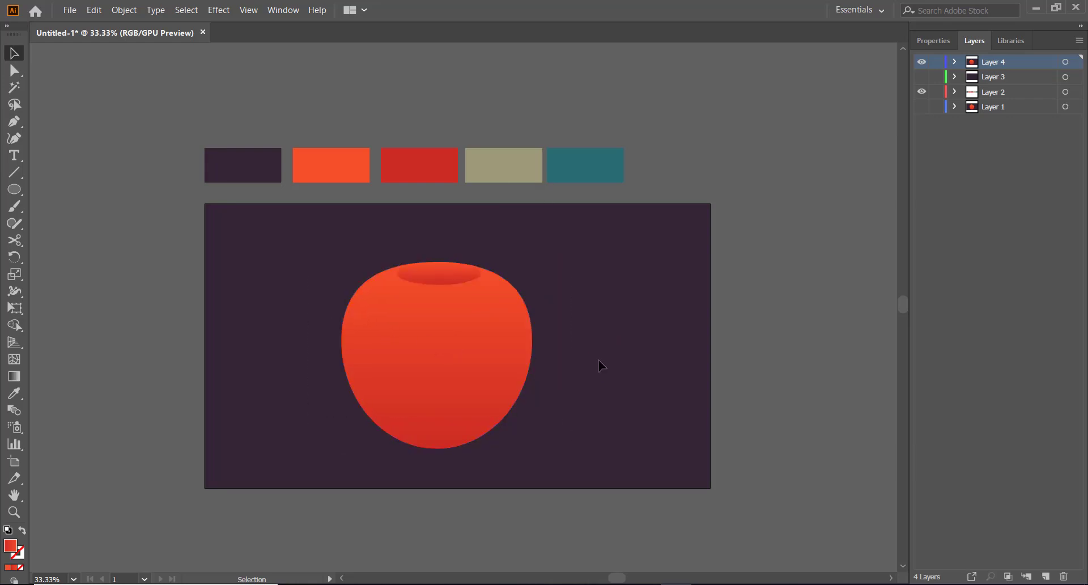
left_click_drag(439, 284, 436, 285)
left_click(583, 287)
Draw a thin vertical rectangle as a stem rising from the ellipse on top of the apple.
left_click(11, 123)
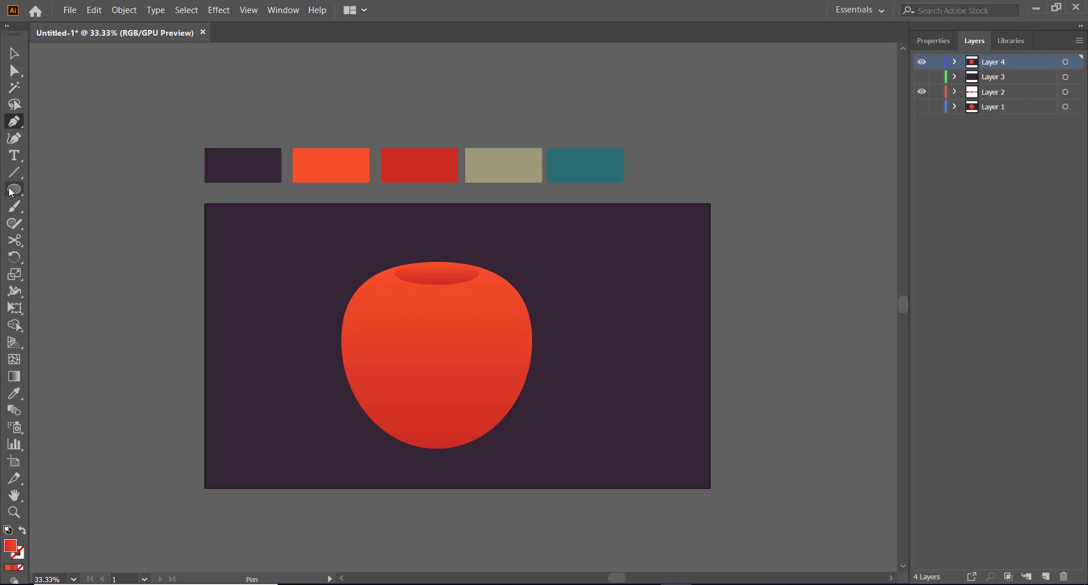
left_click_drag(14, 190, 48, 189)
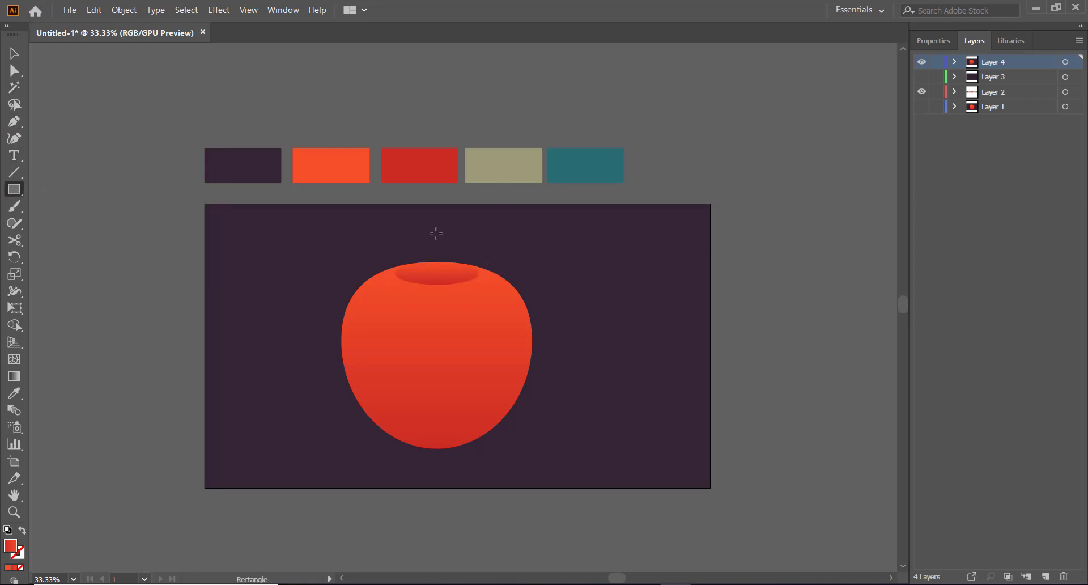
left_click_drag(429, 208, 440, 285)
left_click(18, 54)
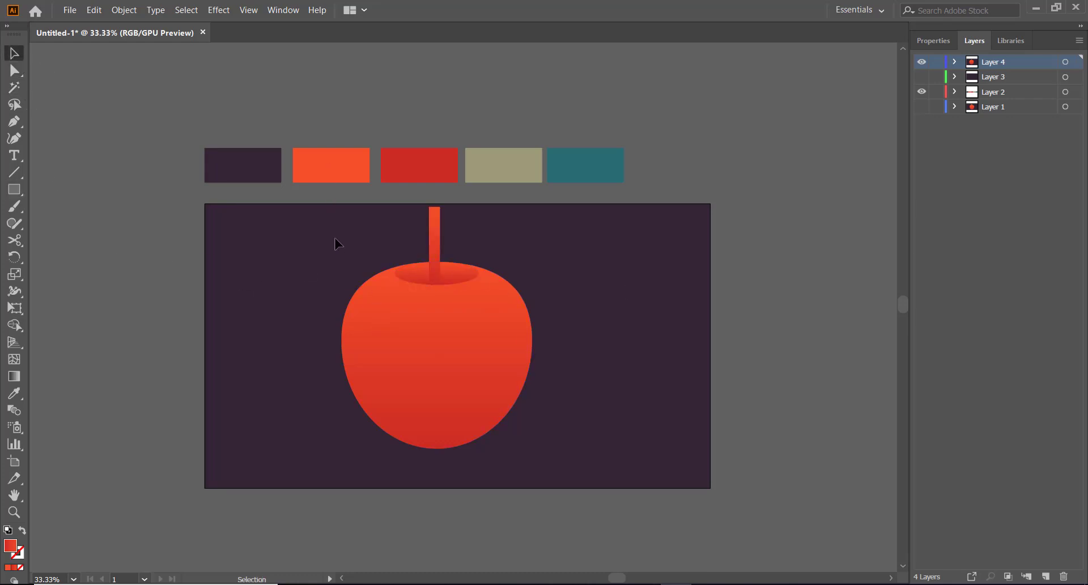
Move the whole apple, including its stem, down towards the lower edge of the artboard.
left_click_drag(565, 406, 565, 407)
left_click_drag(490, 363, 489, 389)
left_click(601, 393)
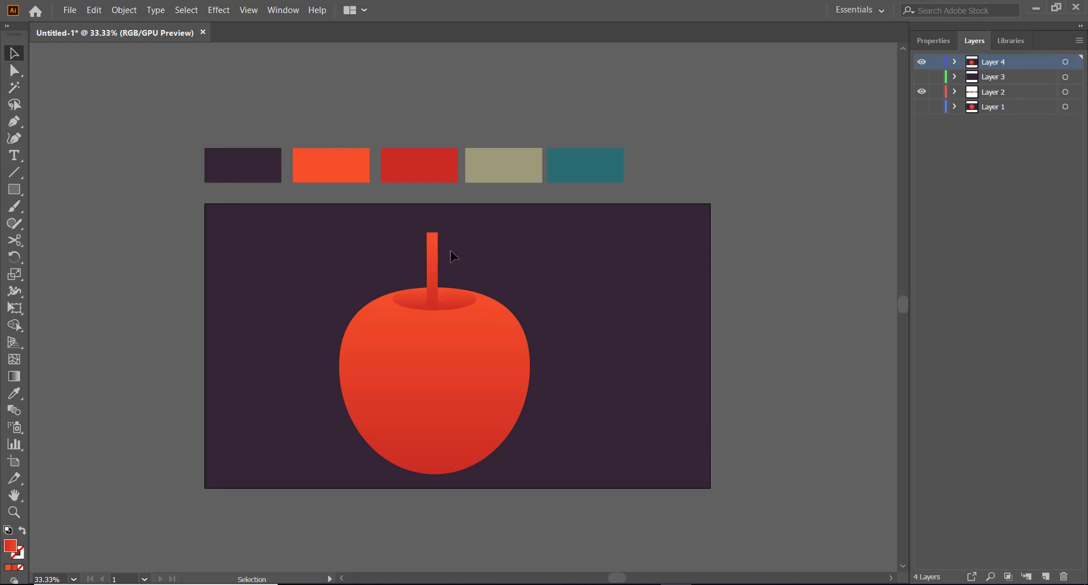
Lengthen the apple's stem upwards to just below the top edge of the artboard.
left_click(433, 236)
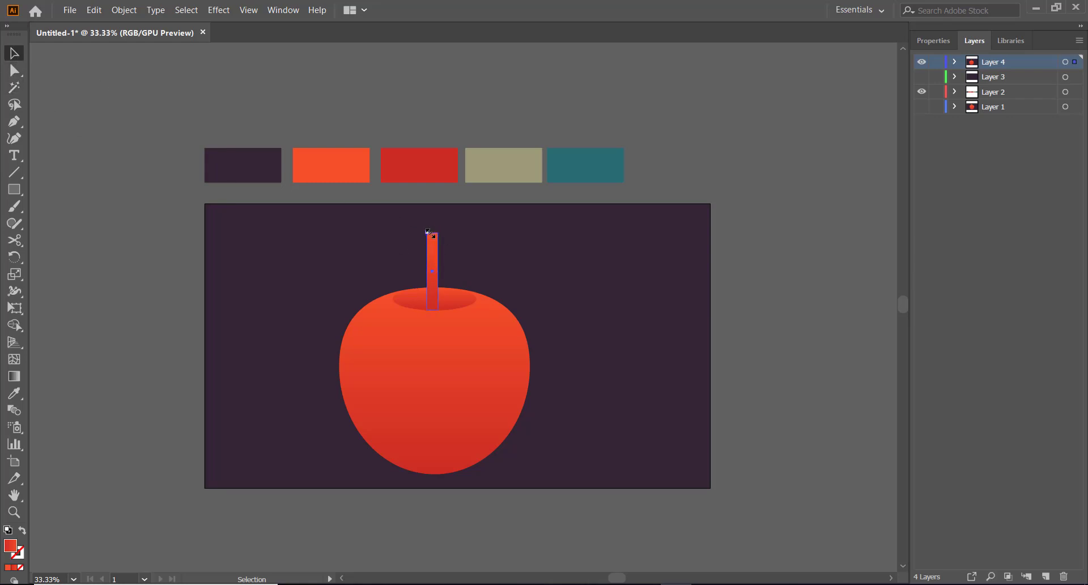
left_click_drag(427, 231, 427, 212)
left_click(481, 241)
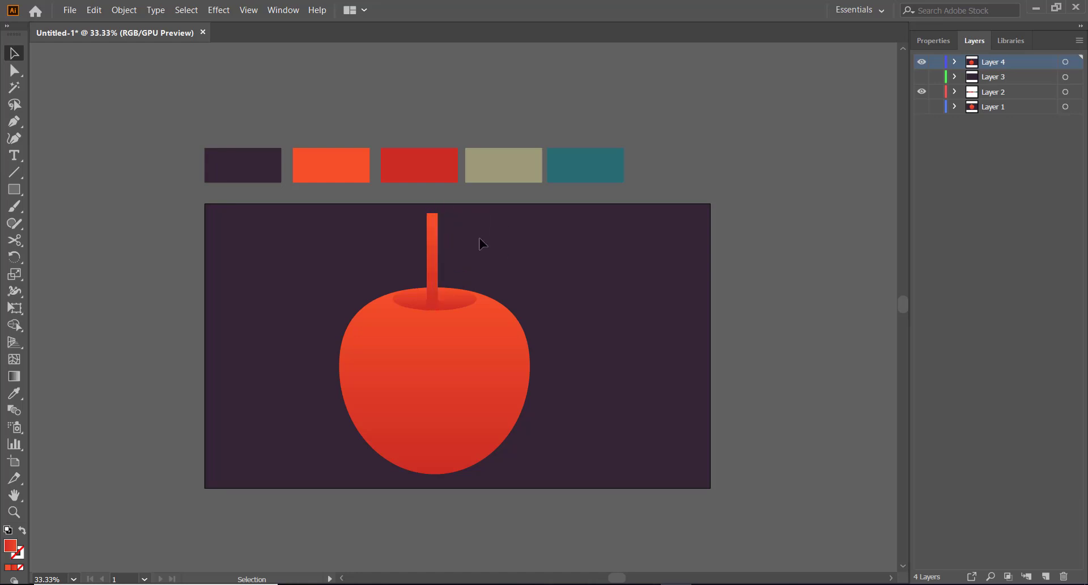
Add an anchor point on the stem's right edge and reshape that side so it curves outward to a wider tip.
left_click(432, 237)
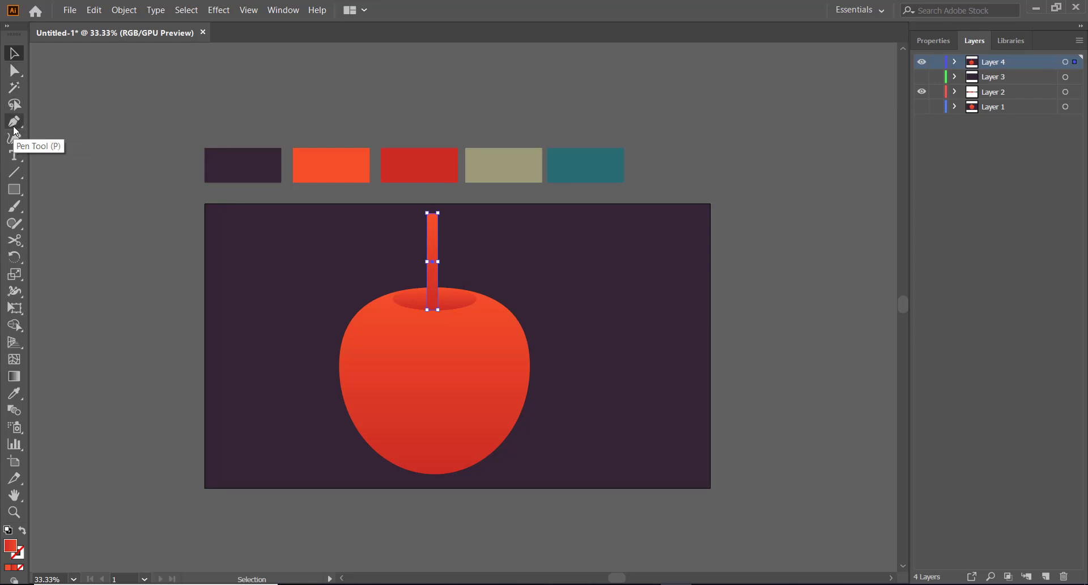
left_click(14, 122)
left_click(73, 123)
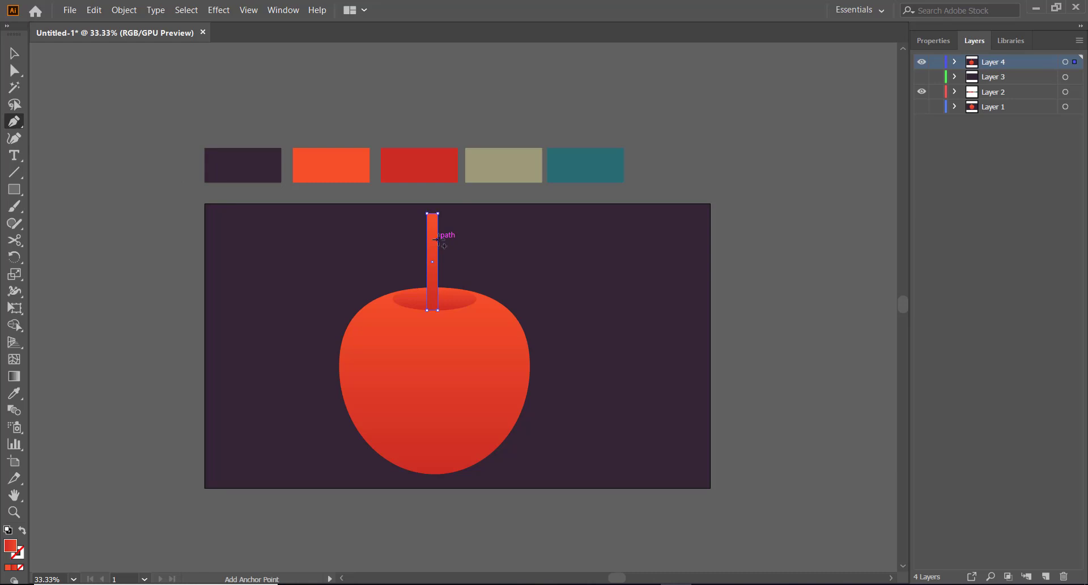
left_click(437, 240)
left_click(15, 69)
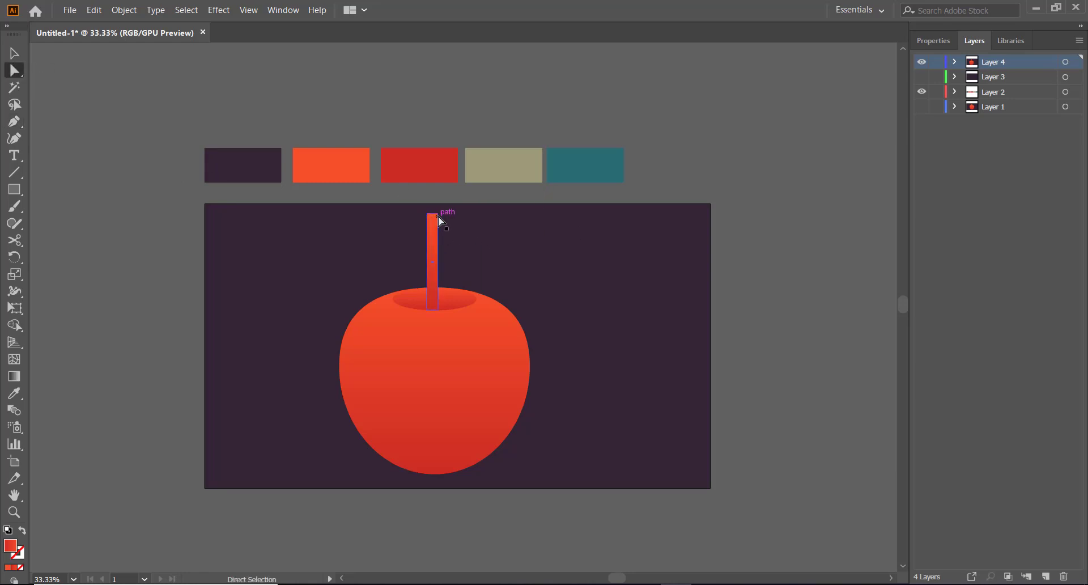
left_click_drag(438, 213, 616, 254)
left_click(16, 55)
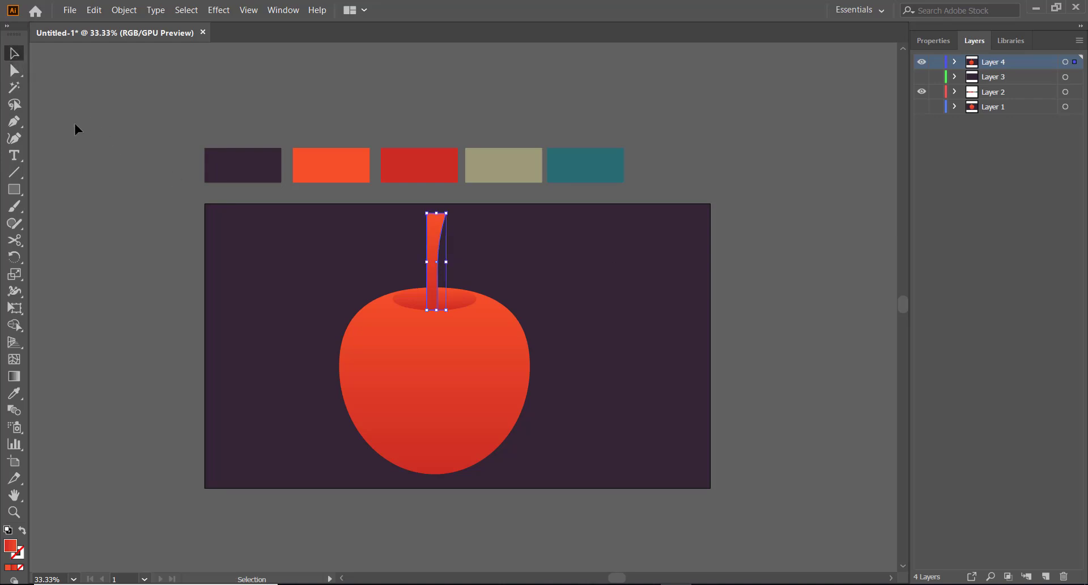
left_click(75, 122)
Move the complete apple to the left half of the artboard.
left_click_drag(311, 267, 646, 430)
left_click_drag(507, 393, 377, 374)
left_click(547, 402)
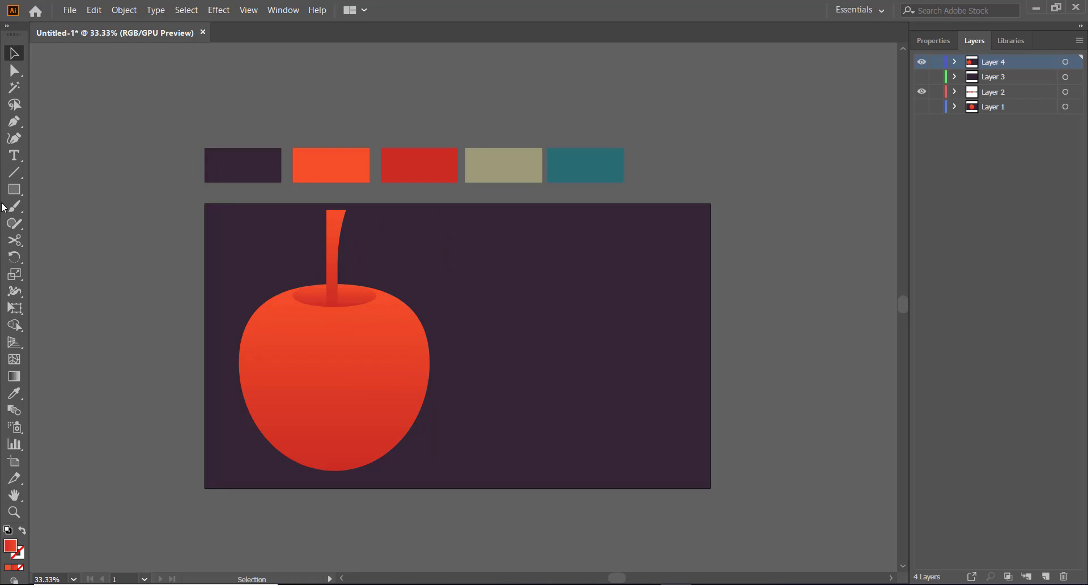
Draw a tall ellipse, 257 px wide and 487 px high, to the right of the apple.
left_click(14, 189)
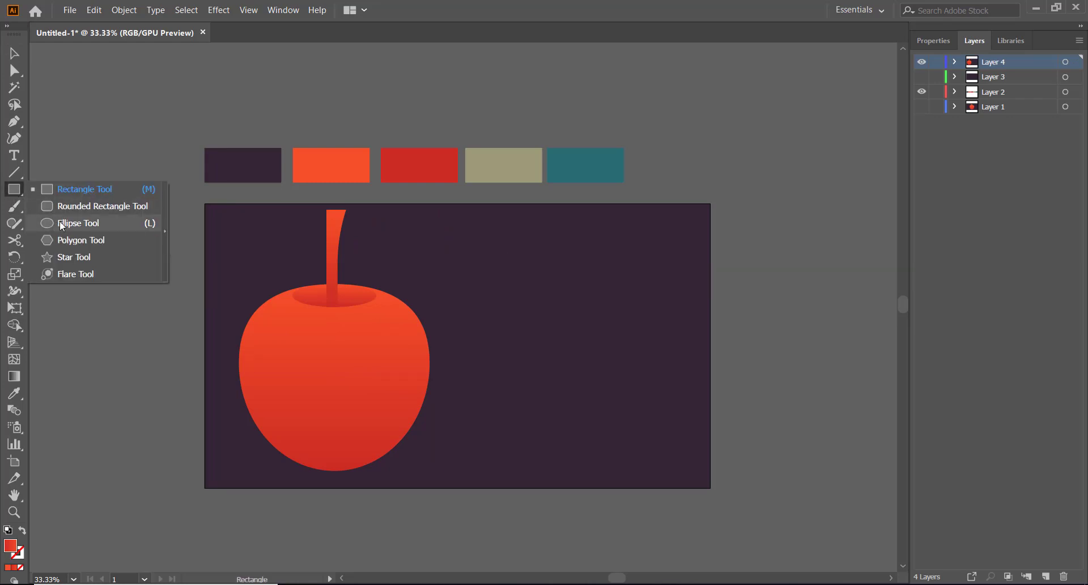
left_click(62, 225)
left_click_drag(542, 270, 637, 449)
left_click(934, 40)
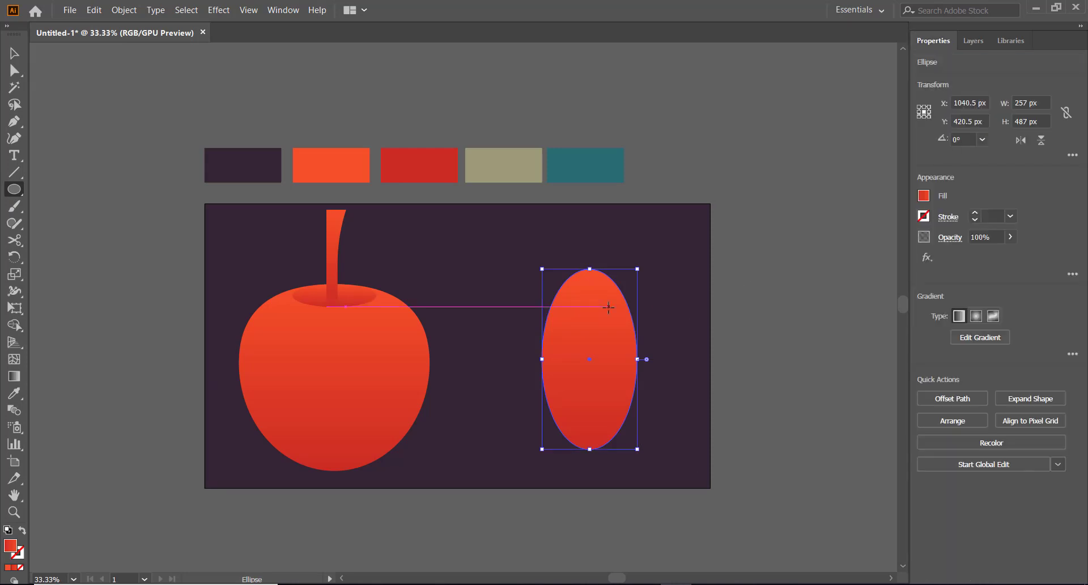
Convert the tall ellipse's top and bottom anchor points to corners to form a leaf pointed at both ends.
left_click(14, 70)
left_click(519, 259)
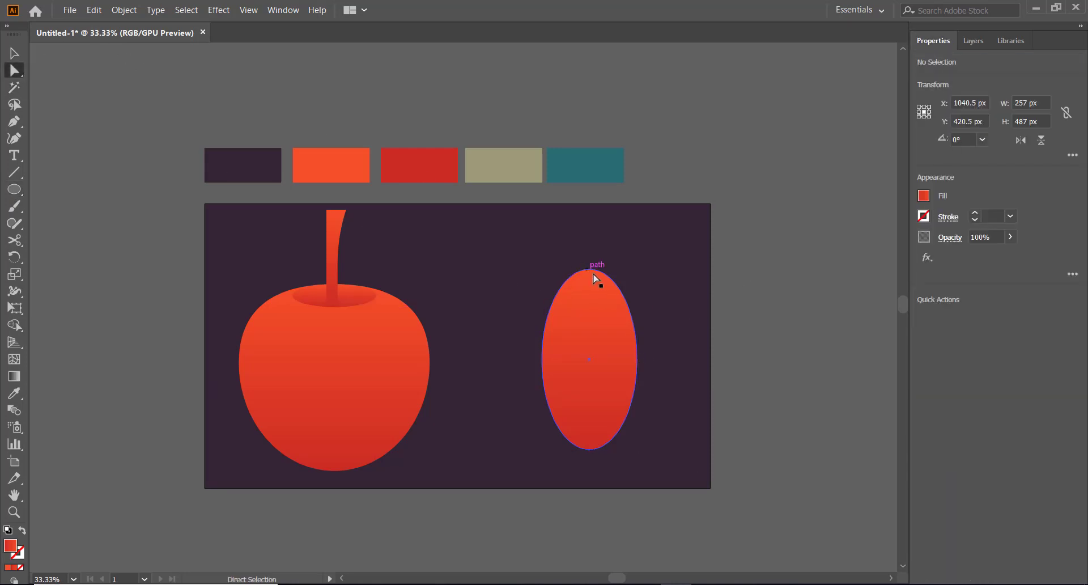
left_click(592, 270)
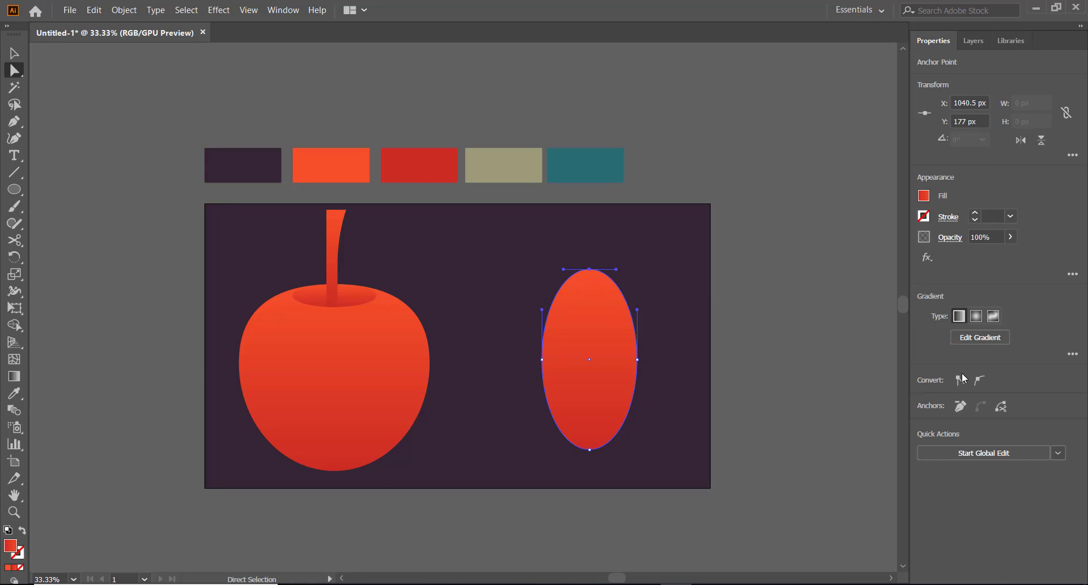
left_click(963, 379)
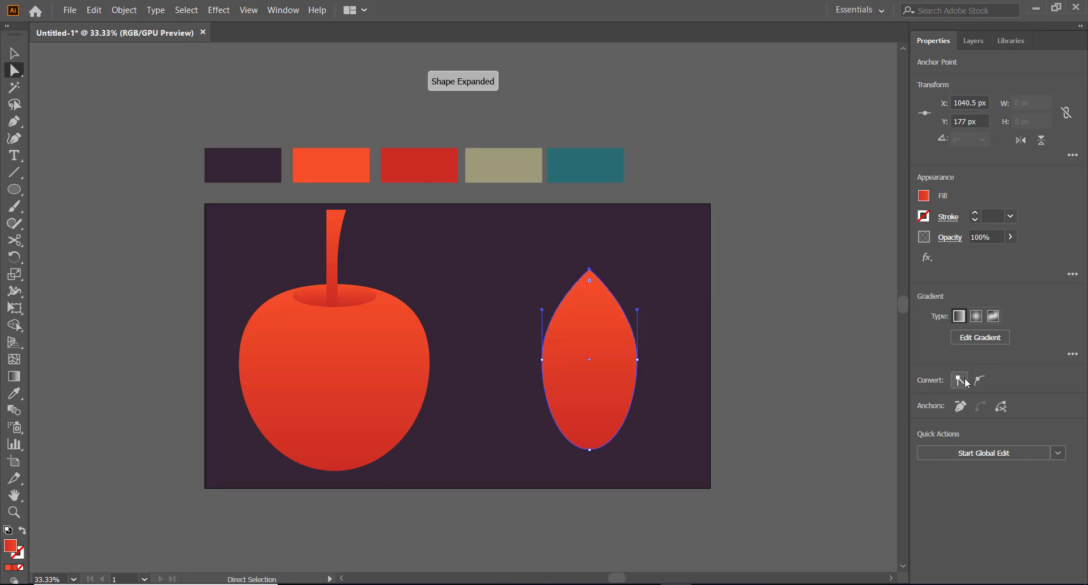
left_click(593, 456)
left_click(590, 449)
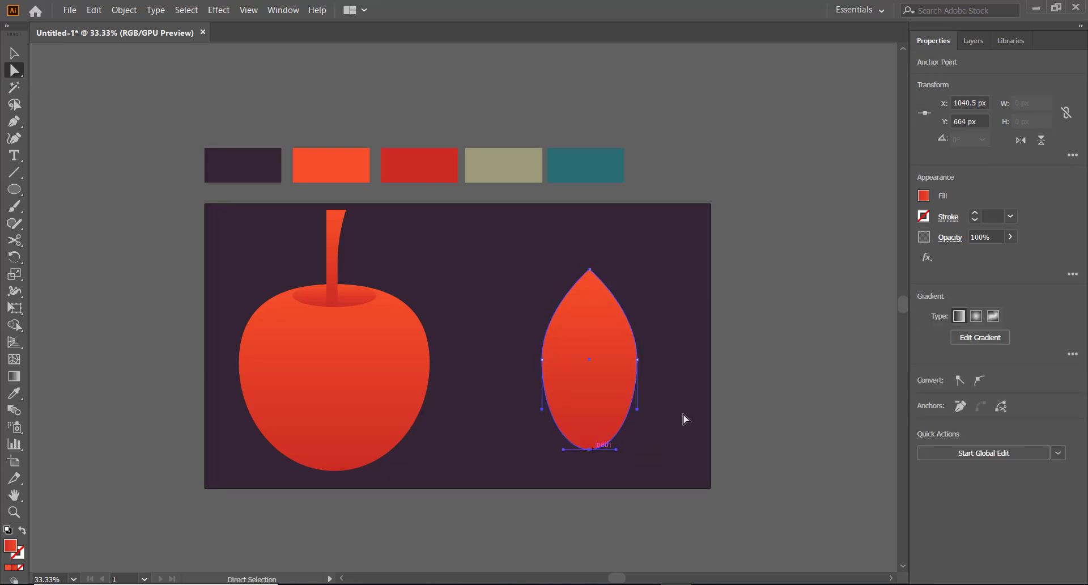
left_click(959, 380)
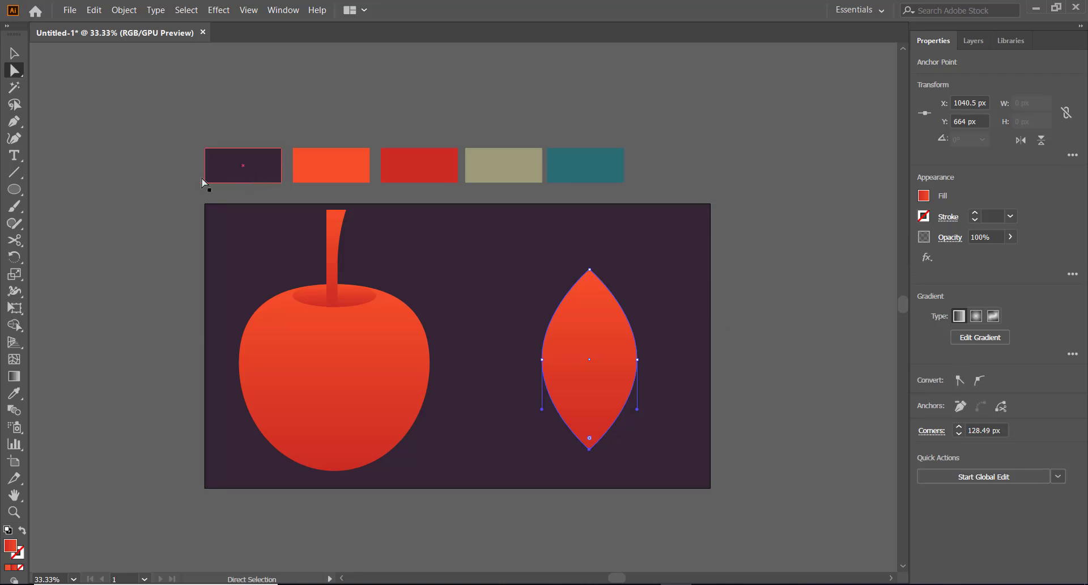
Set the leaf gradient's upper color stop to the olive-beige of the palette swatch.
left_click(14, 375)
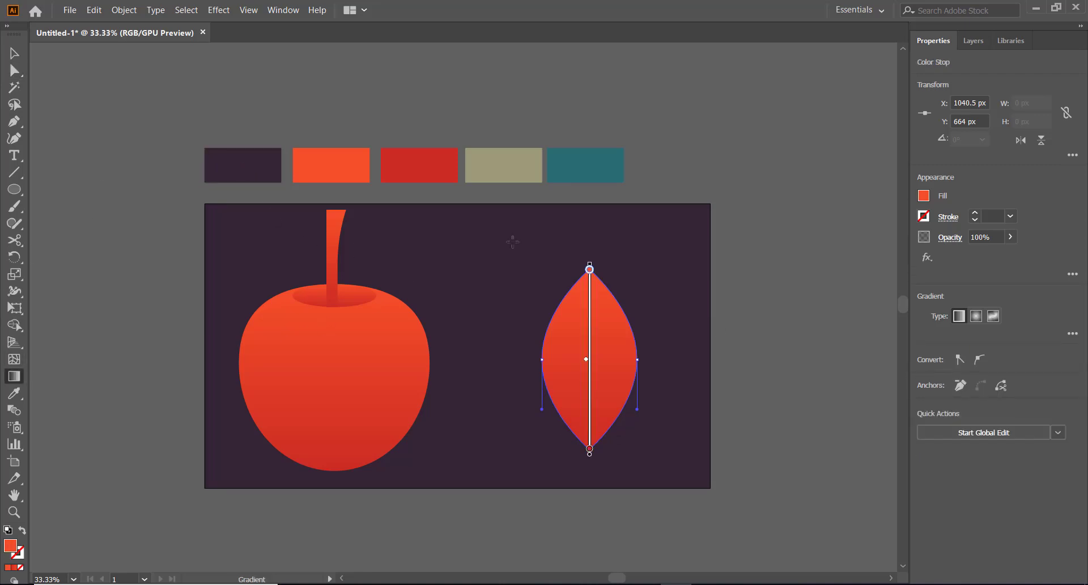
double_click(590, 271)
left_click(406, 367)
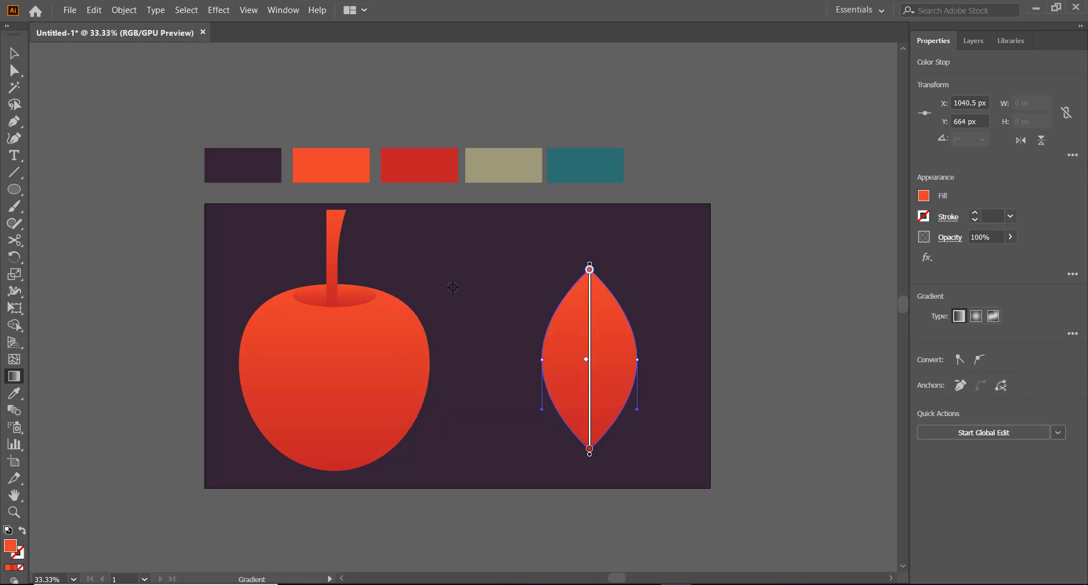
left_click(498, 179)
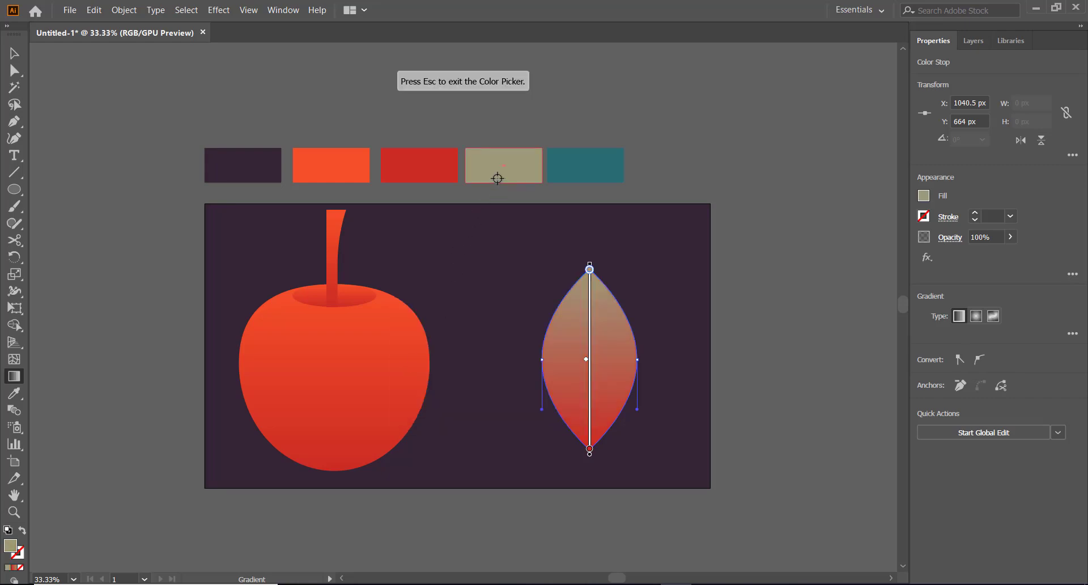
Set the leaf gradient's lower color stop to the teal of the palette swatch.
left_click(589, 449)
double_click(590, 450)
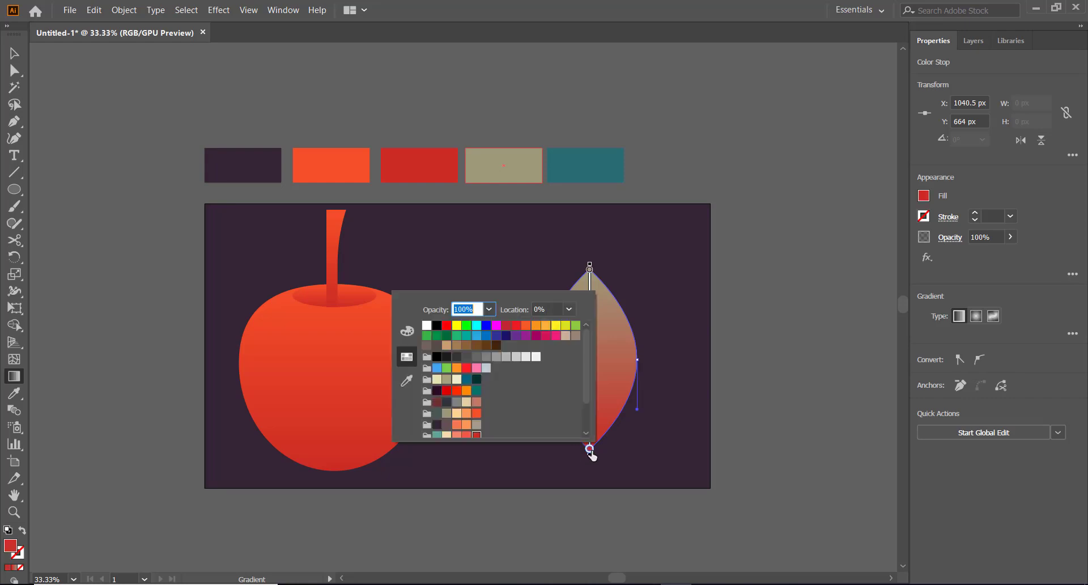
left_click(407, 381)
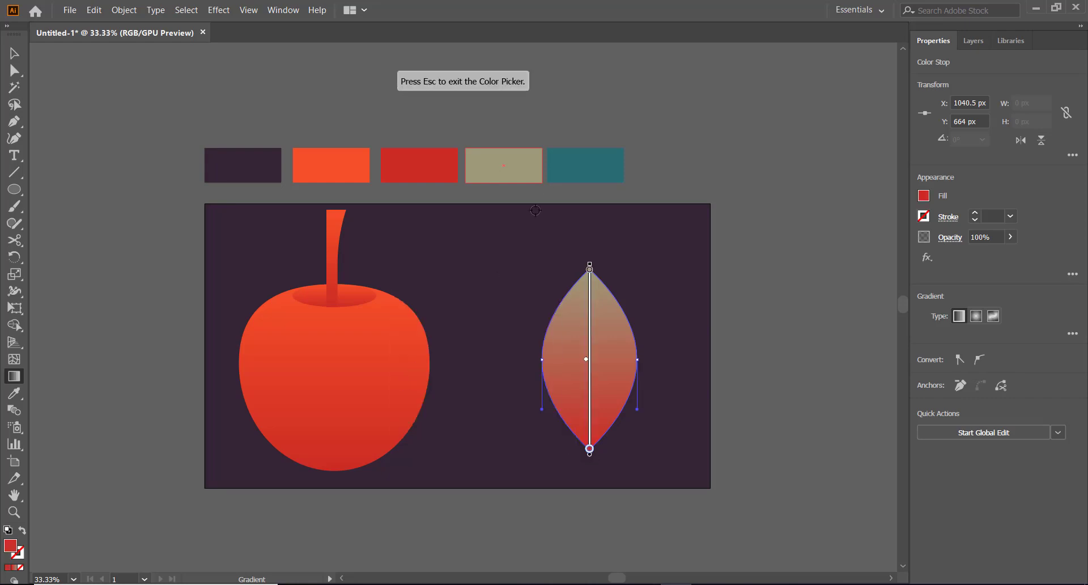
left_click(571, 158)
key("Escape")
key("v")
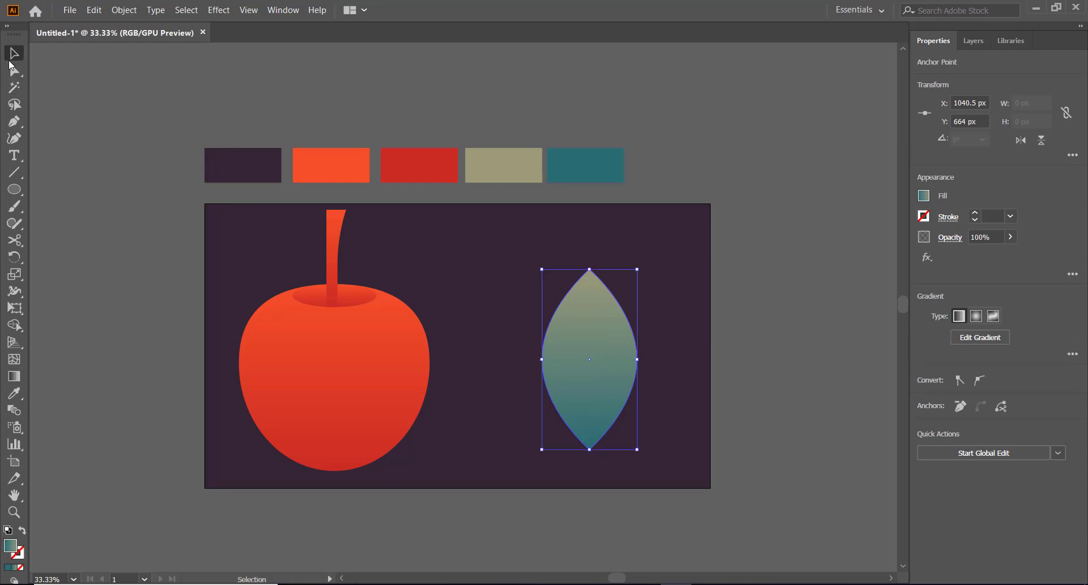
left_click(114, 171)
Scale the leaf down to about 117 px wide and 221 px high and place a duplicate beside it.
left_click(606, 406)
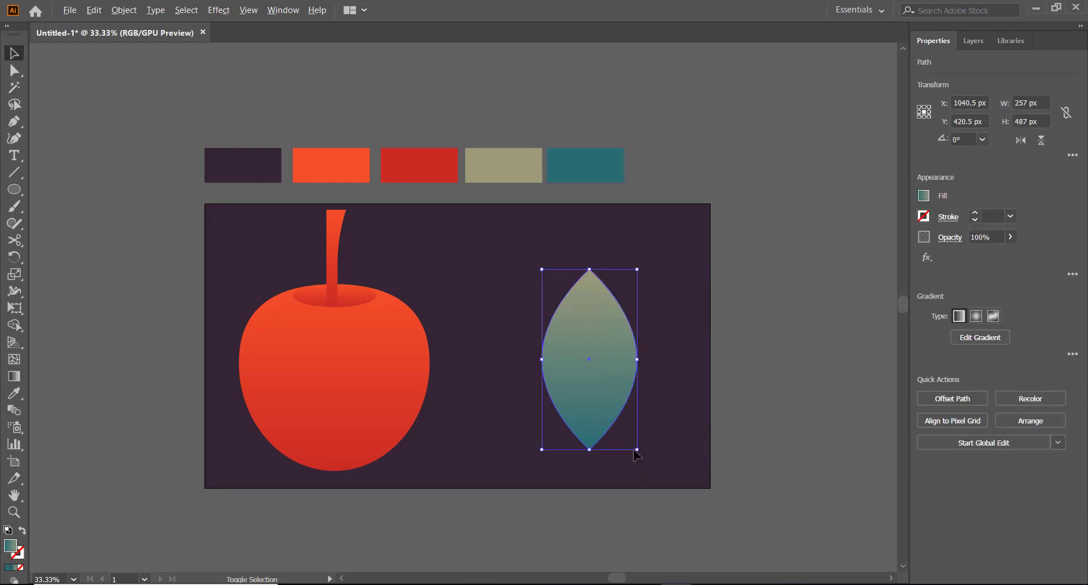
left_click_drag(639, 449, 625, 408)
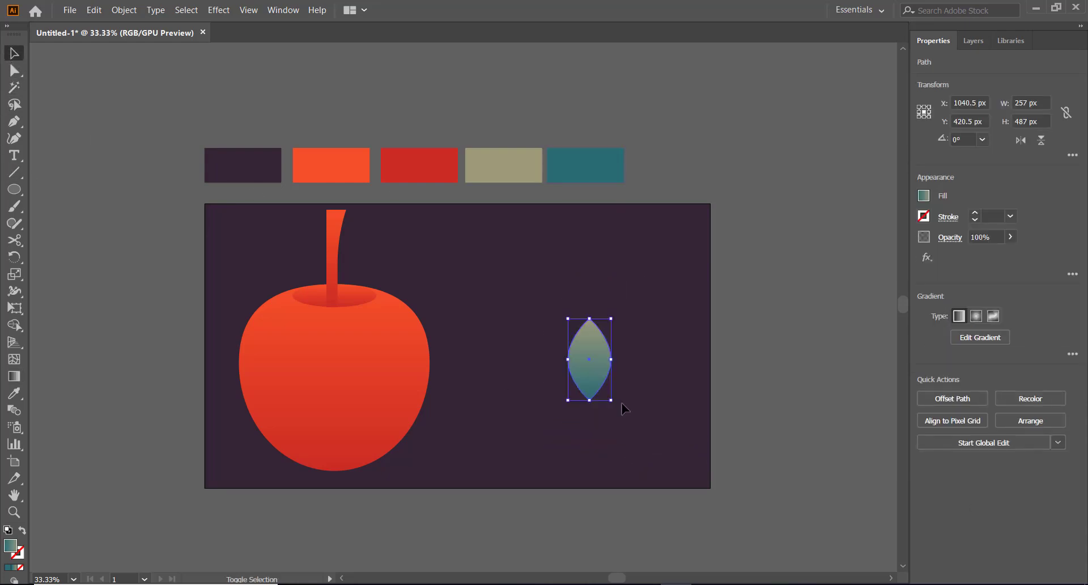
left_click(627, 412)
mouse_move(589, 358)
left_mouse_down()
mouse_move(540, 357)
mouse_move(588, 363)
left_mouse_up()
left_click(590, 381)
left_click(635, 374)
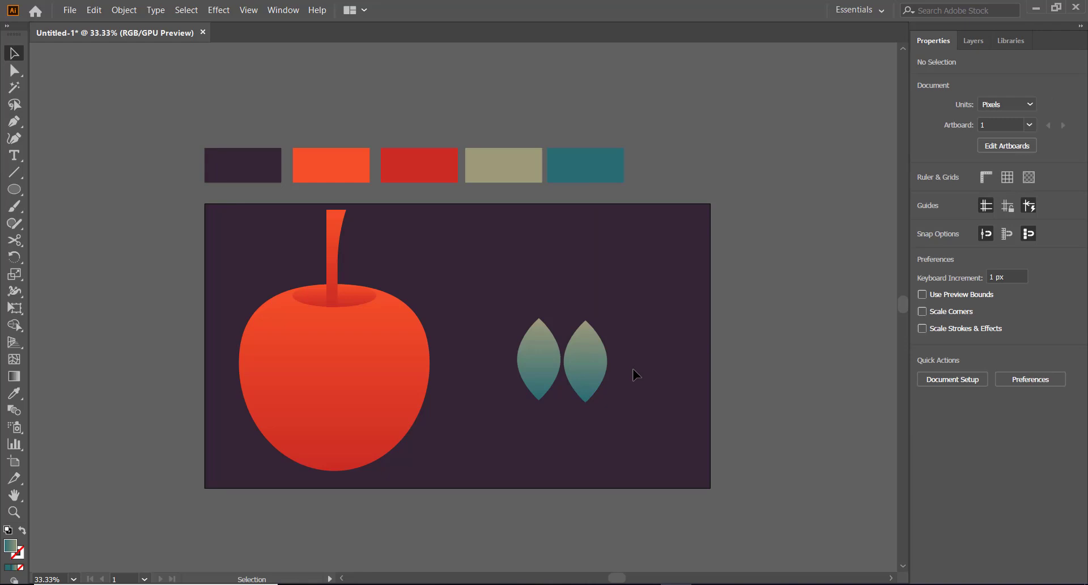
Apply the apple body's red-orange gradient to the right-hand leaf with the Eyedropper.
left_click(600, 368)
left_click(13, 393)
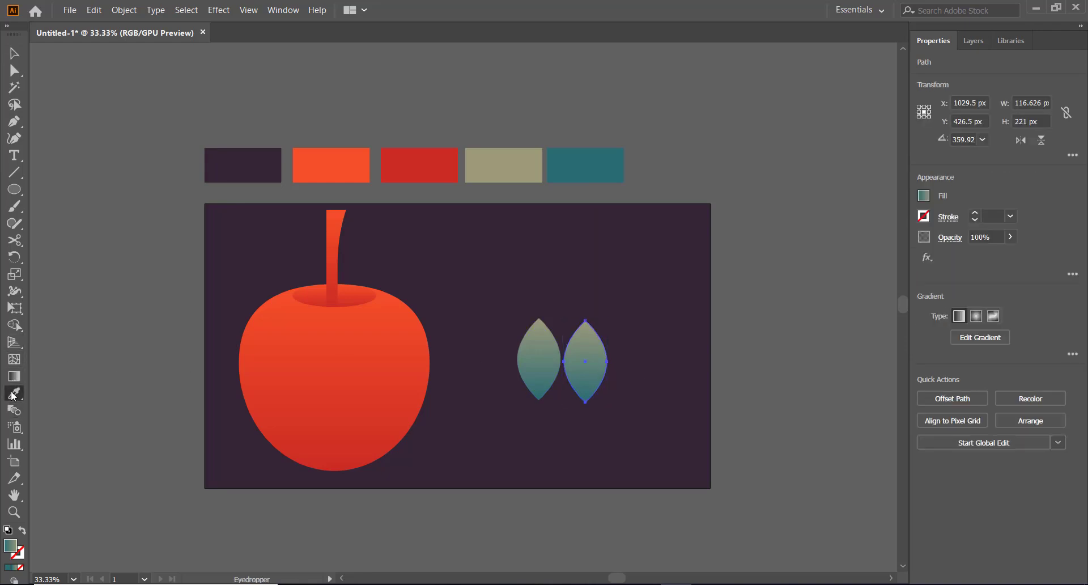
left_click(284, 389)
left_click(14, 53)
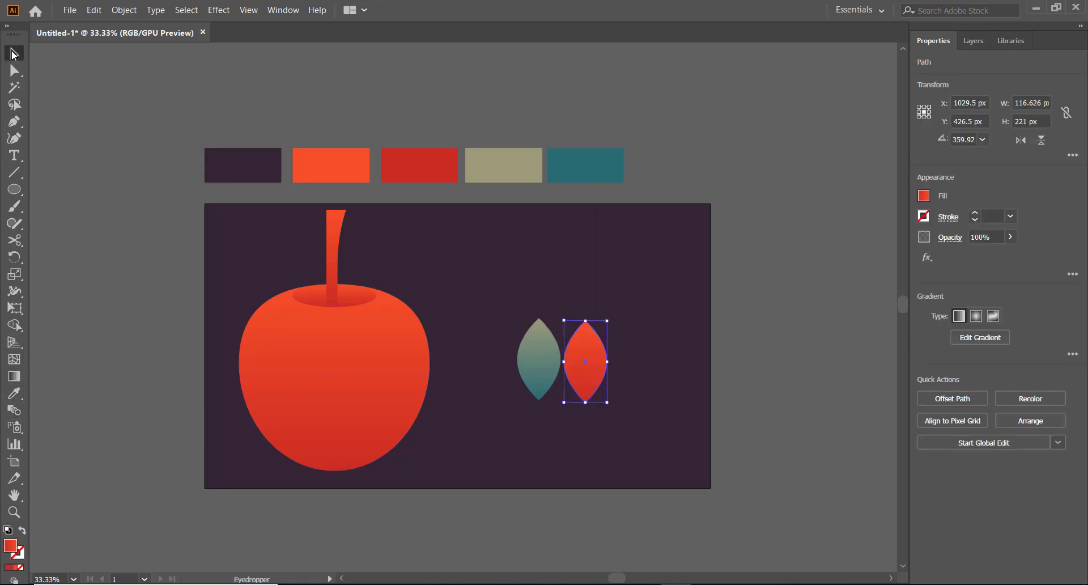
key("ctrl+h")
left_click(44, 70)
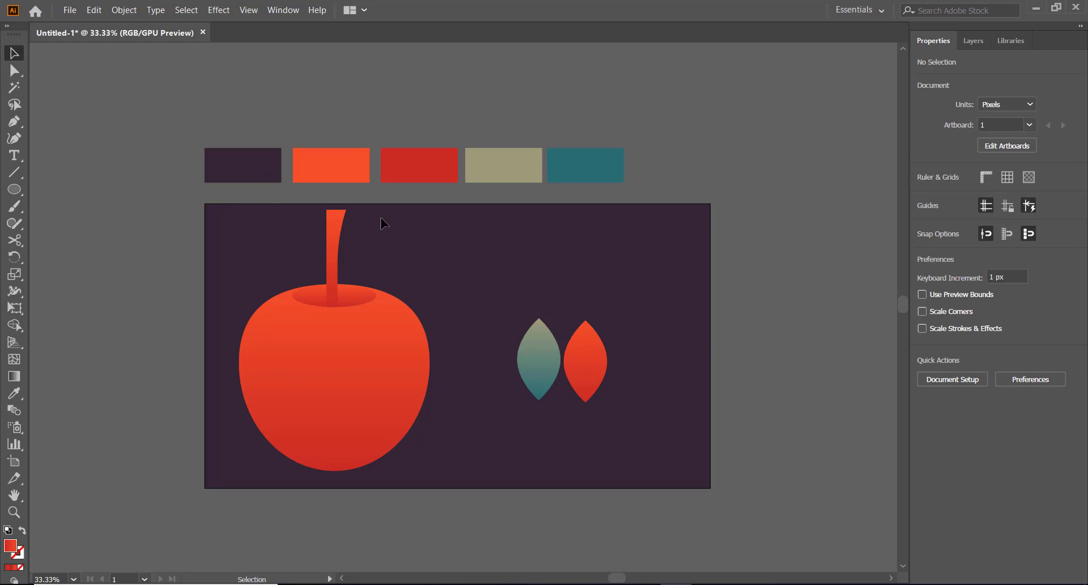
Rotate both leaves diagonally and stack them against the stem's left side, the red one above the green, with their tips meeting.
left_click(602, 370)
left_click_drag(613, 316, 655, 347)
left_click_drag(576, 363, 314, 239)
left_click(663, 431)
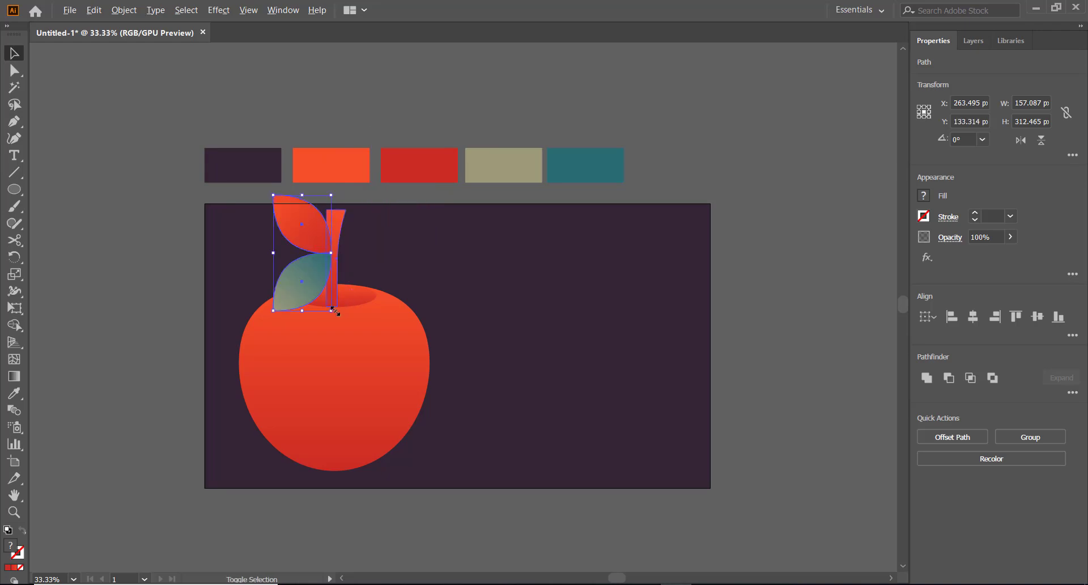
Try to scale the leaf pair down and fit it against the left side of the stem.
left_click_drag(333, 313, 324, 298)
left_click_drag(321, 286, 317, 281)
left_click_drag(306, 245, 321, 235)
left_click(452, 272)
scroll(448, 301, "up", 3)
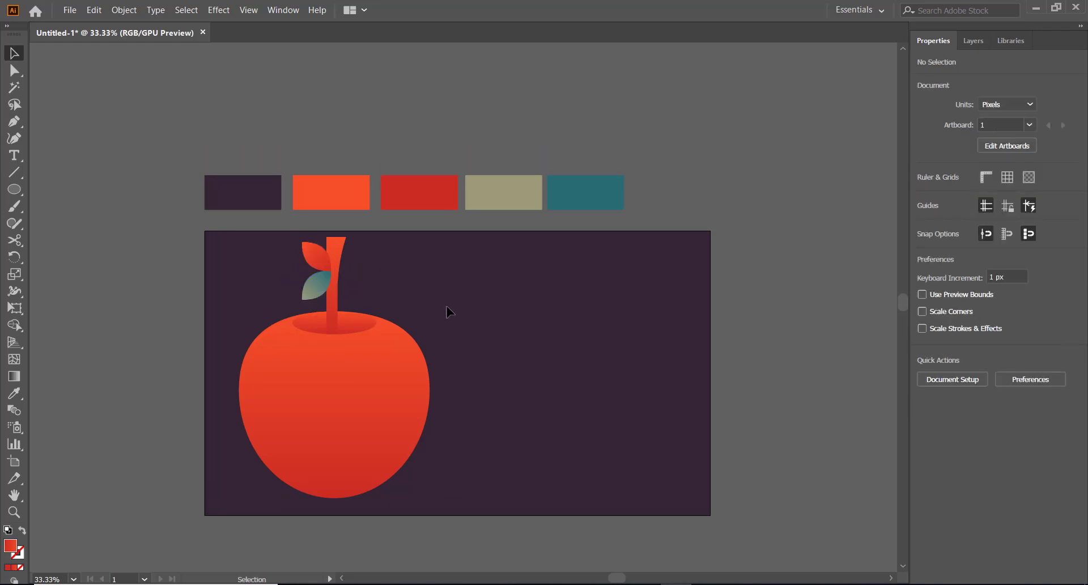
Undo the scaling and repositioning of the leaf pair.
key("ctrl+z")
key("ctrl+z")
key("ctrl+z")
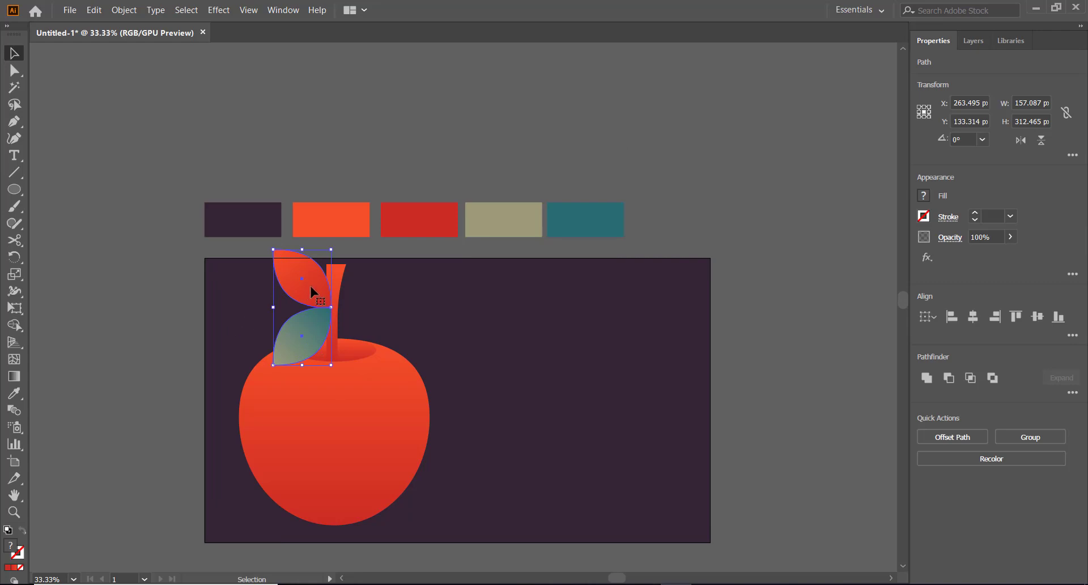
Move the leaf pair to the artboard's right side, and scale the apple down to about 395 px wide near the center.
left_click_drag(311, 292, 676, 303)
left_click(510, 340)
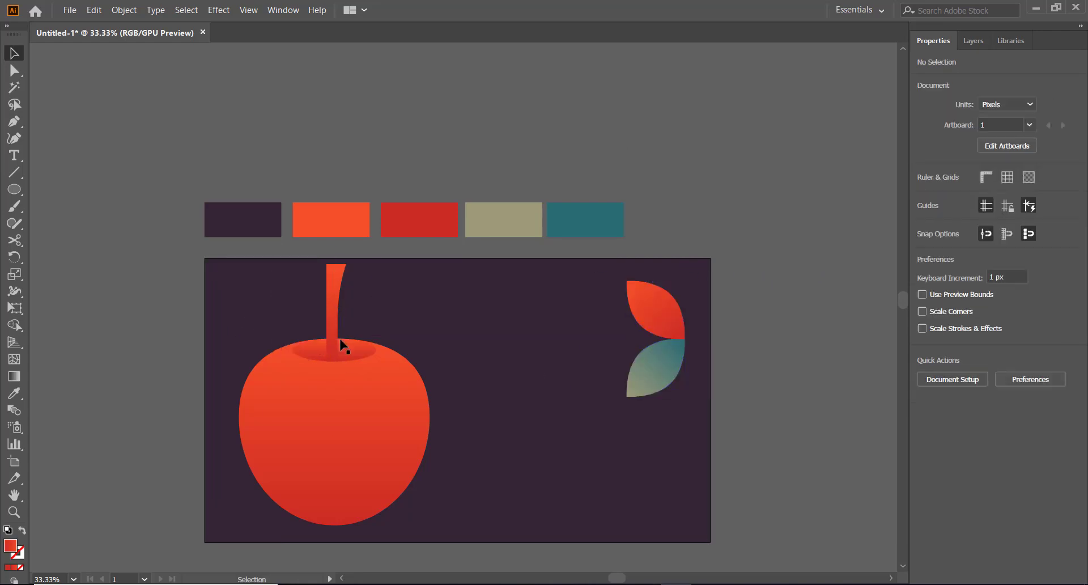
left_click_drag(248, 286, 408, 495)
left_click_drag(368, 449, 472, 466)
left_click(567, 466)
Scale the leaf pair down to about 65 px wide and 129 px high and attach it to the stem's left edge.
left_click_drag(602, 295, 407, 357)
left_click_drag(436, 397, 445, 353)
left_click(541, 418)
left_click(530, 360)
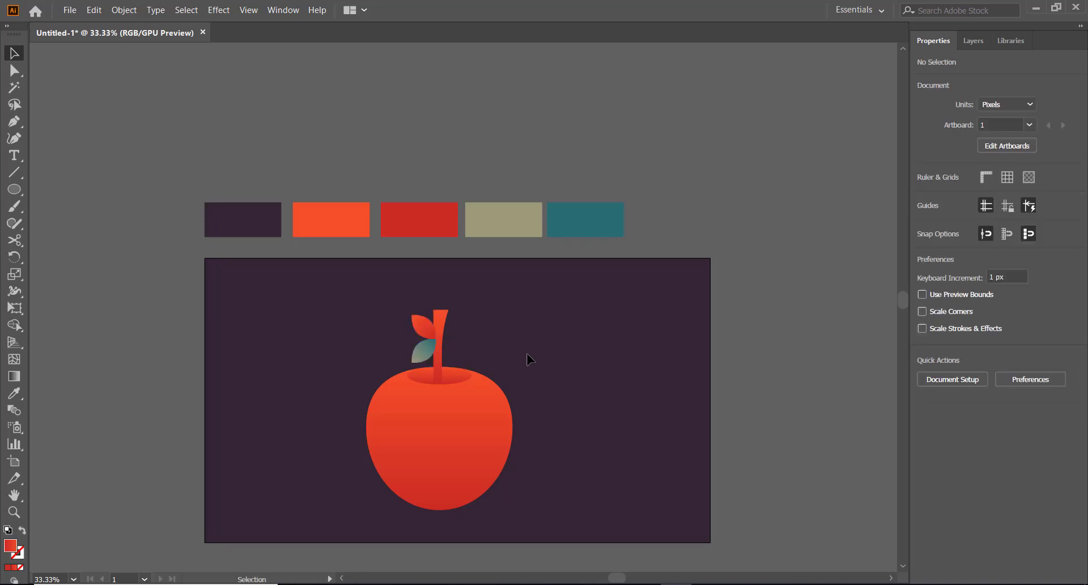
Group the red and green leaves.
scroll(554, 361, "down", 2)
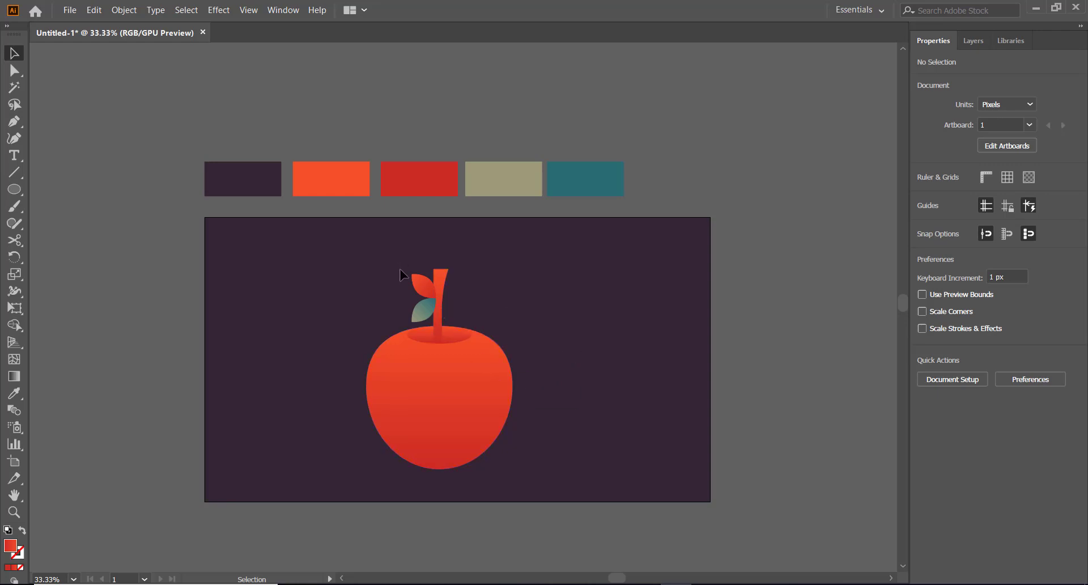
left_click_drag(420, 320, 421, 322)
left_click(481, 306)
left_click_drag(408, 267, 423, 317)
right_click(424, 299)
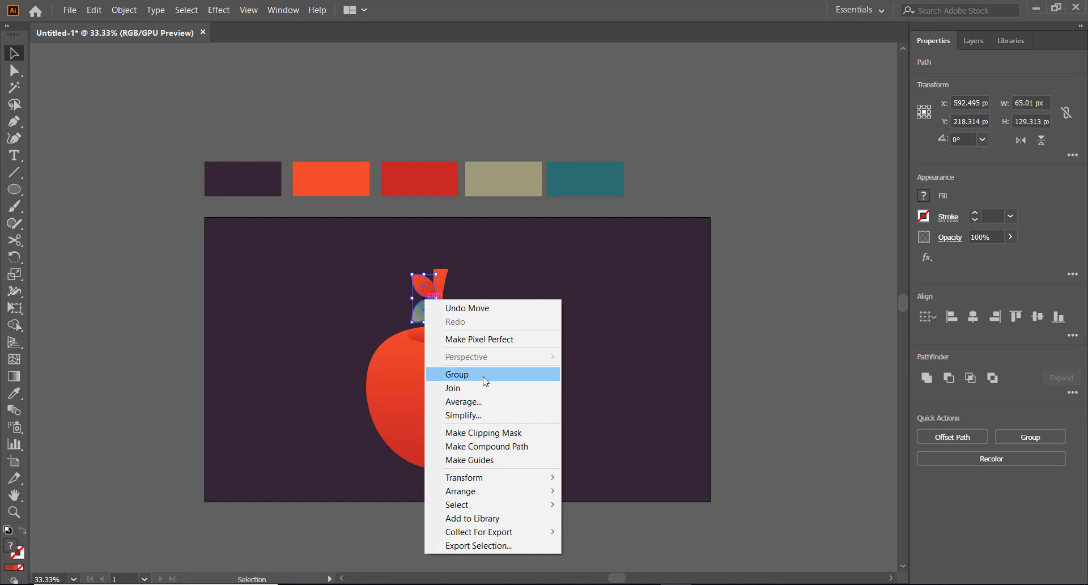
left_click(486, 376)
left_click(475, 304)
Arrange the stem in front of the leaf group so it covers the leaf tips.
left_click(438, 277)
left_click(454, 303)
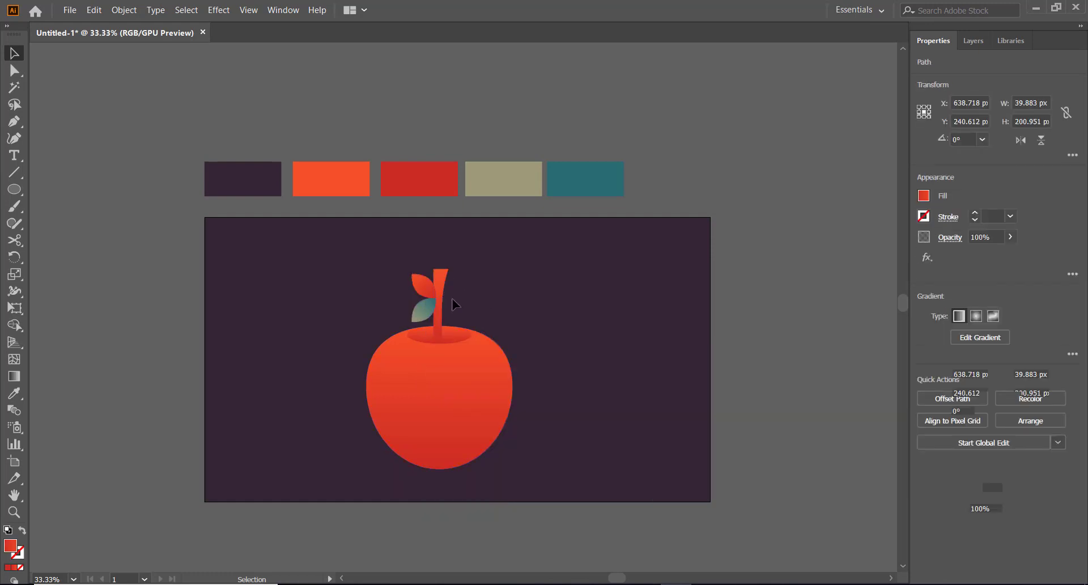
left_click(427, 288)
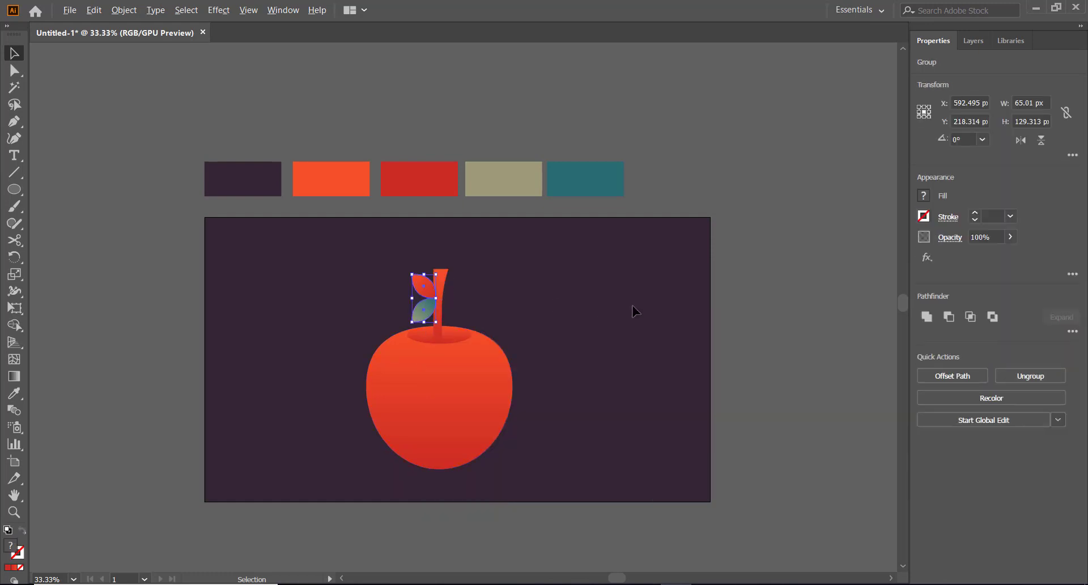
key("a")
key("ctrl+[")
key("ctrl+z")
key("v")
left_click(442, 351)
left_click(564, 318)
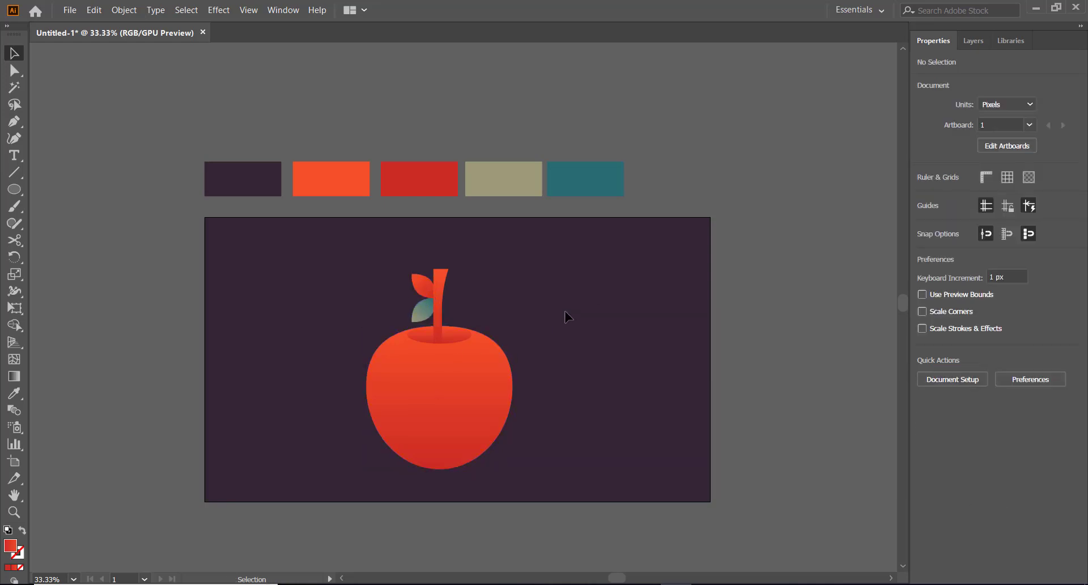
Group the apple body, stem and leaves into one object.
scroll(566, 323, "down", 2)
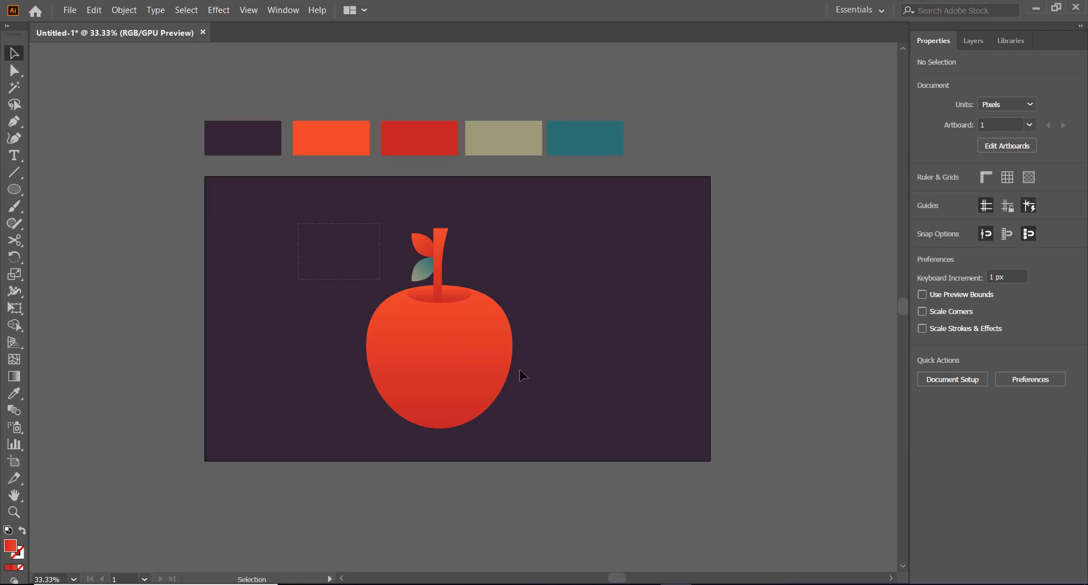
left_click_drag(521, 376, 572, 433)
right_click(467, 343)
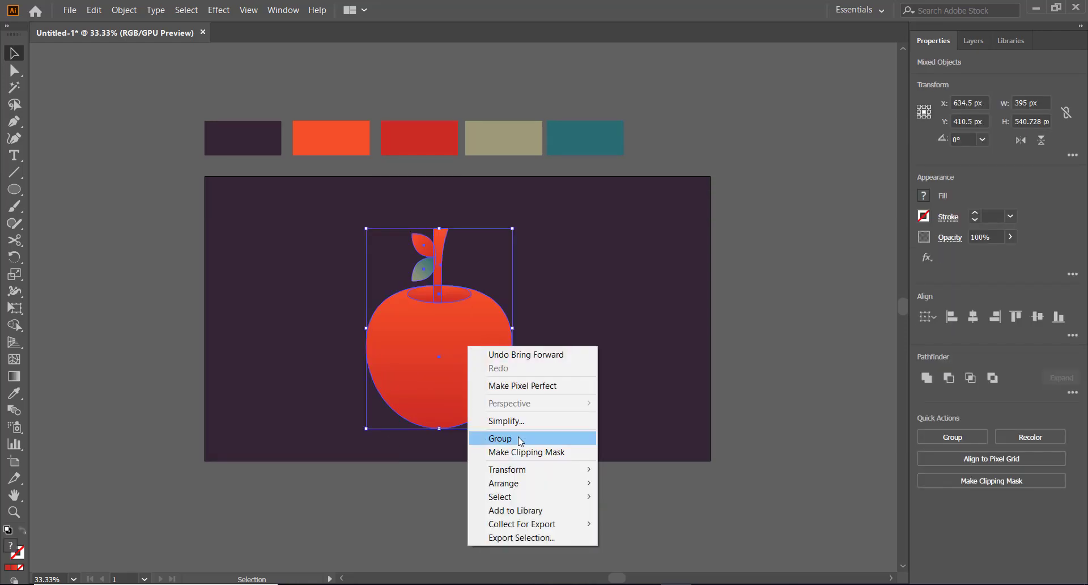
left_click(521, 440)
Enlarge the apple group to about 474 px wide and 649 px high and position it near the artboard's center.
left_click_drag(474, 345, 469, 306)
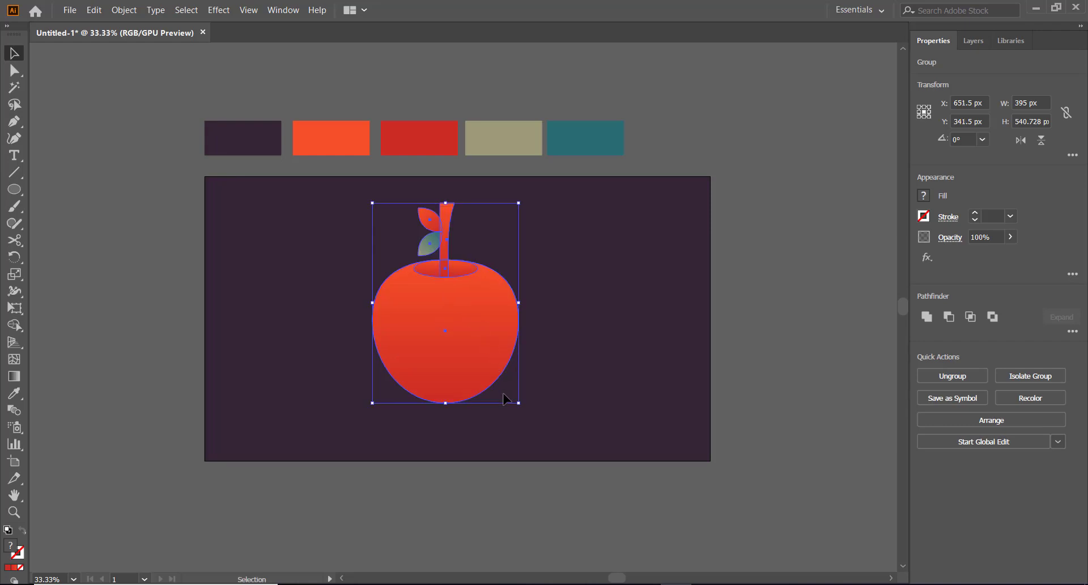
left_click_drag(519, 403, 577, 423)
left_click(567, 397)
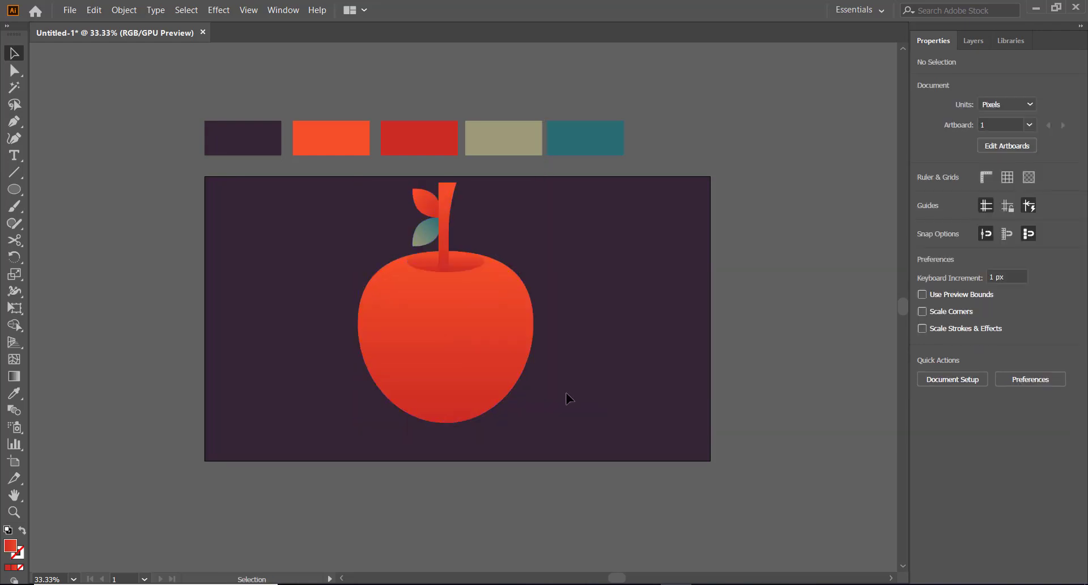
left_click_drag(513, 357, 515, 372)
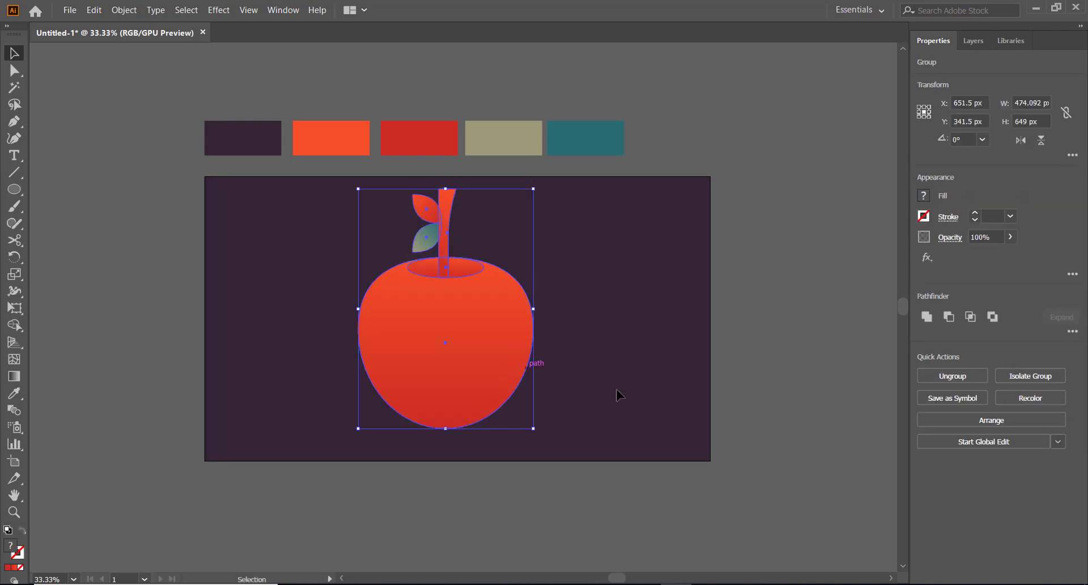
left_click(649, 400)
Draw a flat ellipse 606 px wide and 61 px high directly beneath the apple, extending past its right side.
left_click(14, 189)
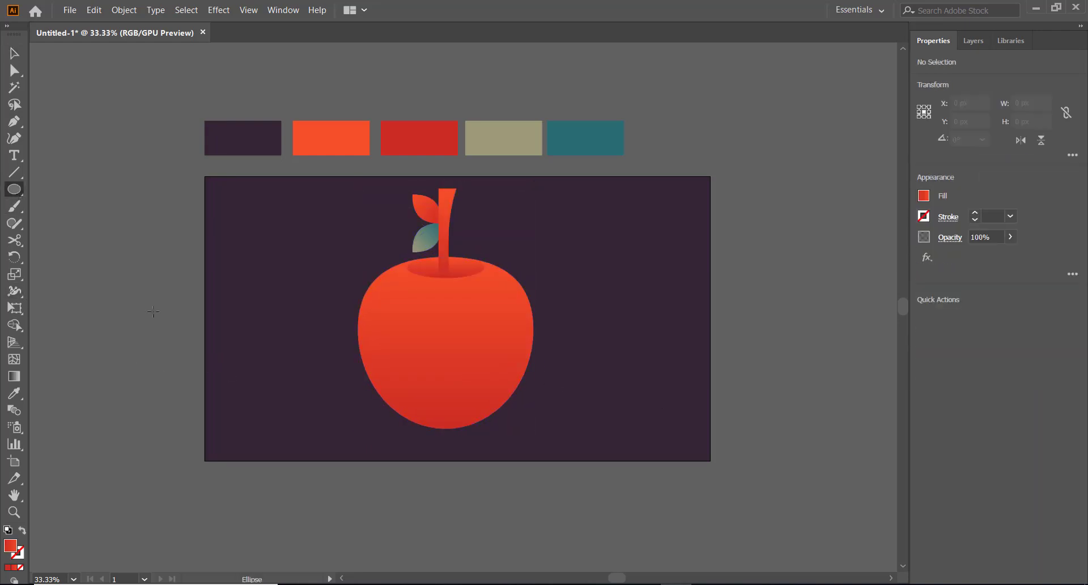
left_click_drag(370, 429, 594, 452)
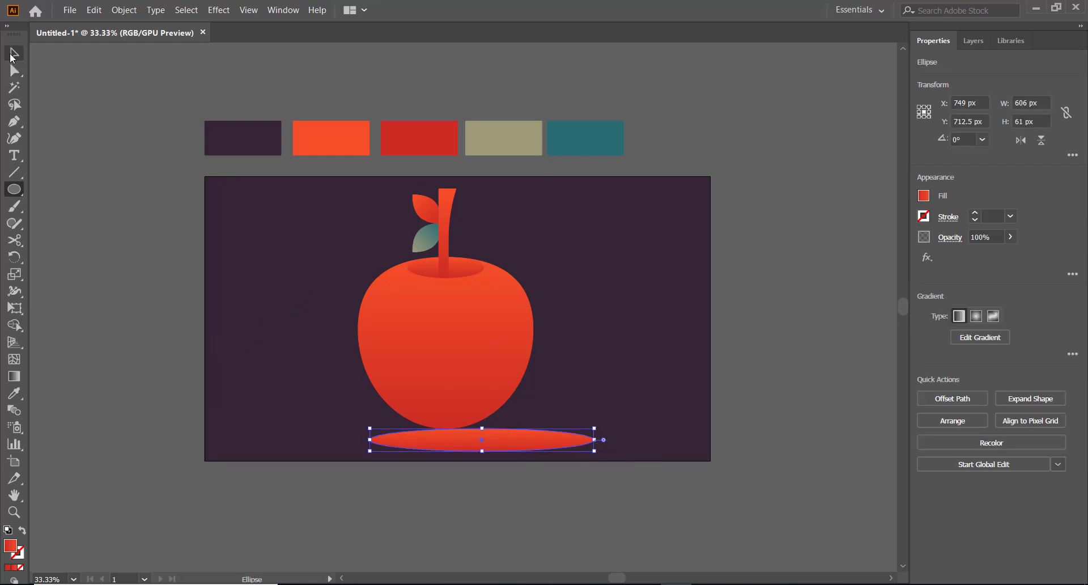
left_click(14, 53)
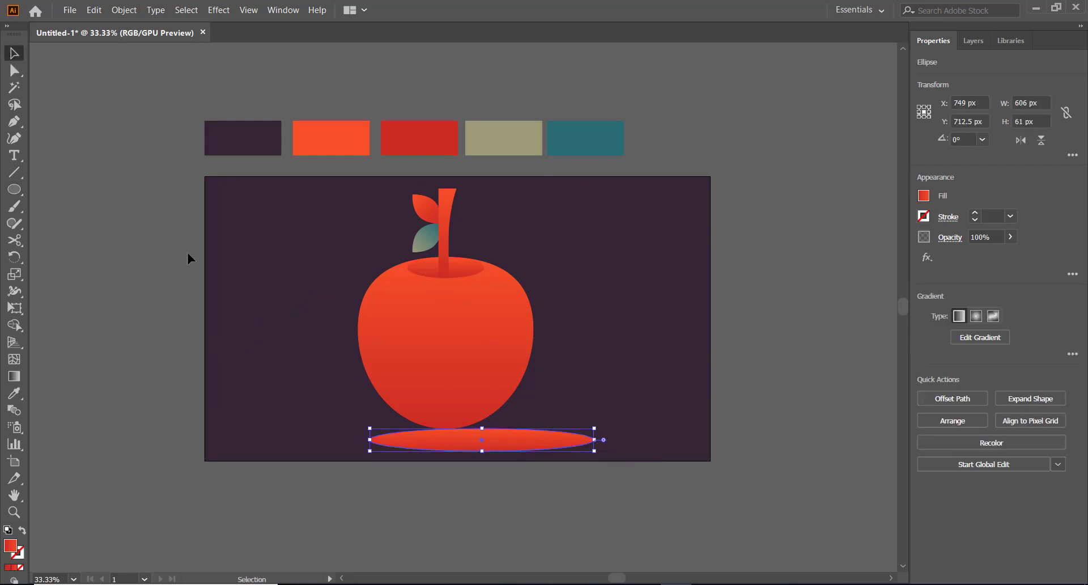
Sample the dark purple background colour onto the ellipse and lighten its fill slightly to 3a2f3a.
left_click(14, 393)
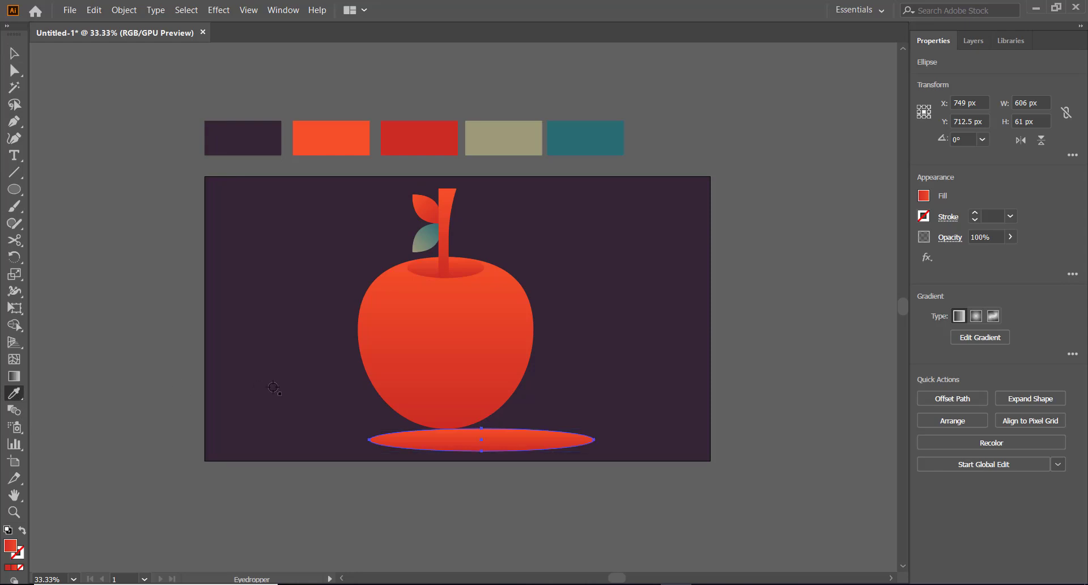
left_click(273, 387)
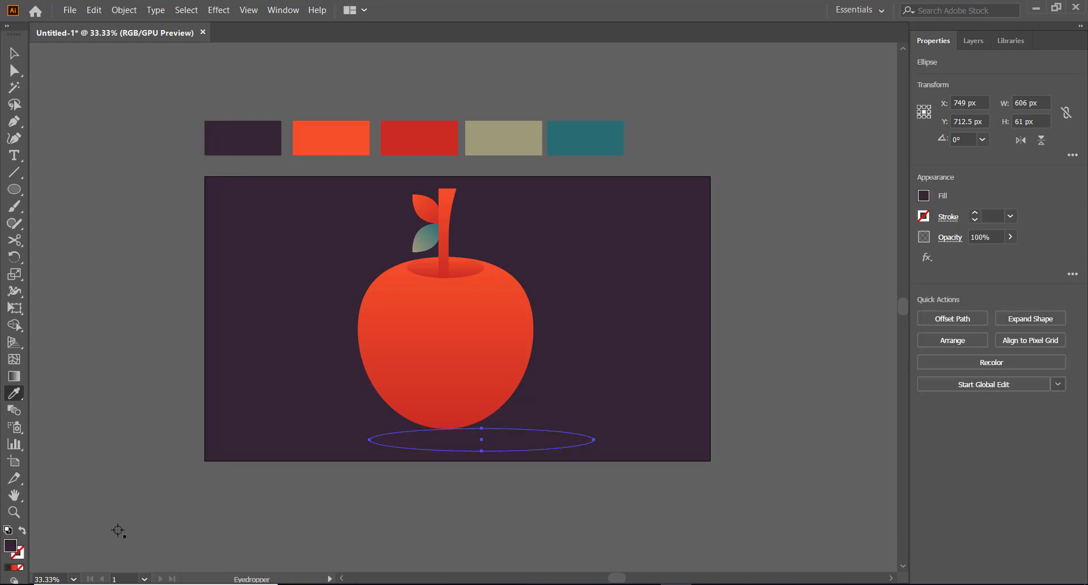
double_click(10, 546)
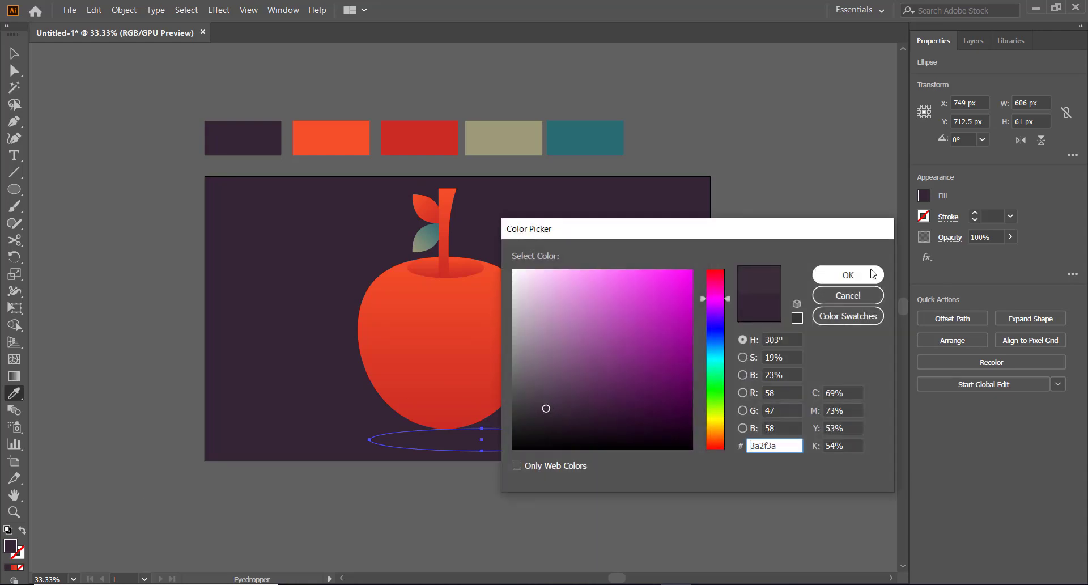
left_click(870, 274)
left_click(11, 56)
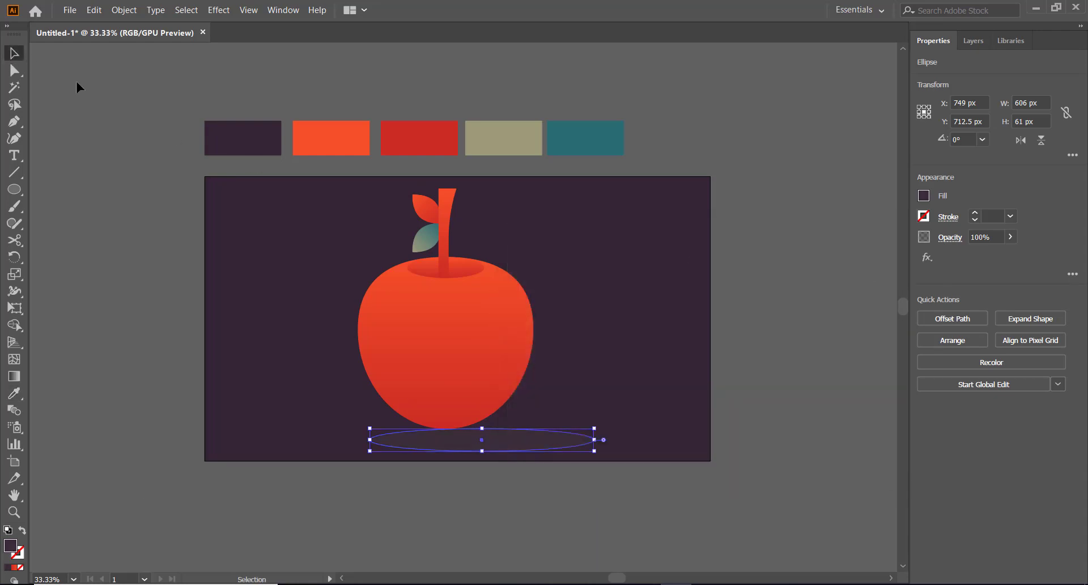
left_click(76, 80)
Move the ellipse beneath the apple so its center sits at X 640 px, Y 691.5 px.
left_click(506, 439)
key("a")
key("v")
left_click_drag(510, 440, 476, 437)
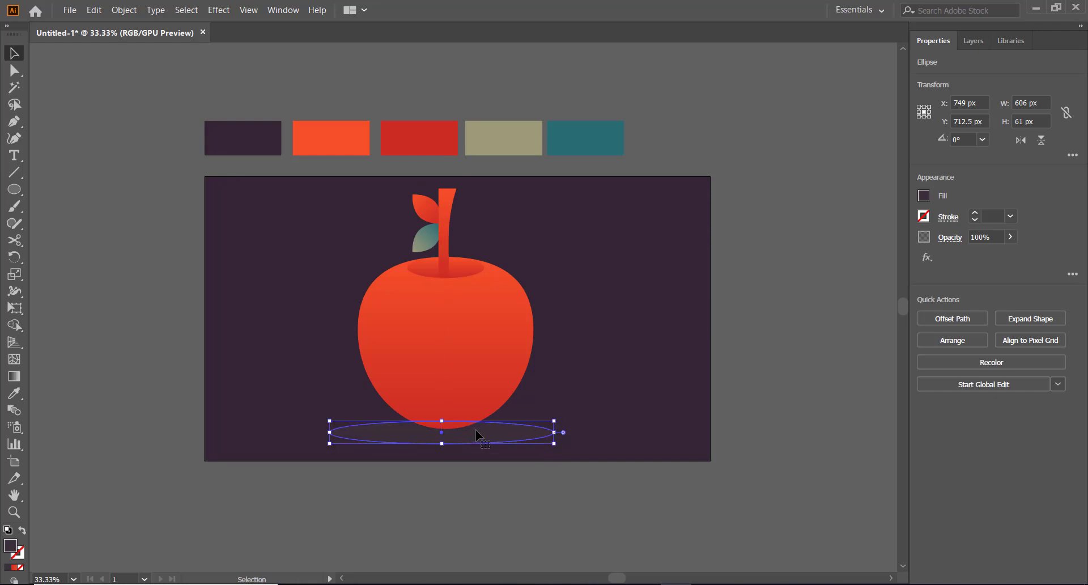
left_click(651, 450)
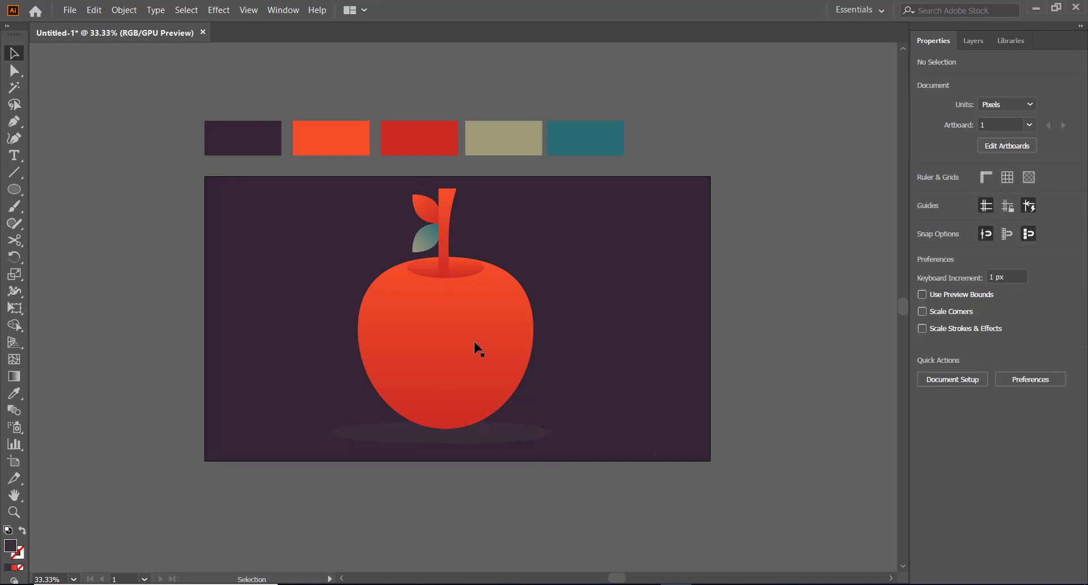
Shift the apple group slightly so it is centered over the ellipse and rests on it.
left_click(424, 305)
left_click_drag(433, 322, 428, 325)
left_click(601, 394)
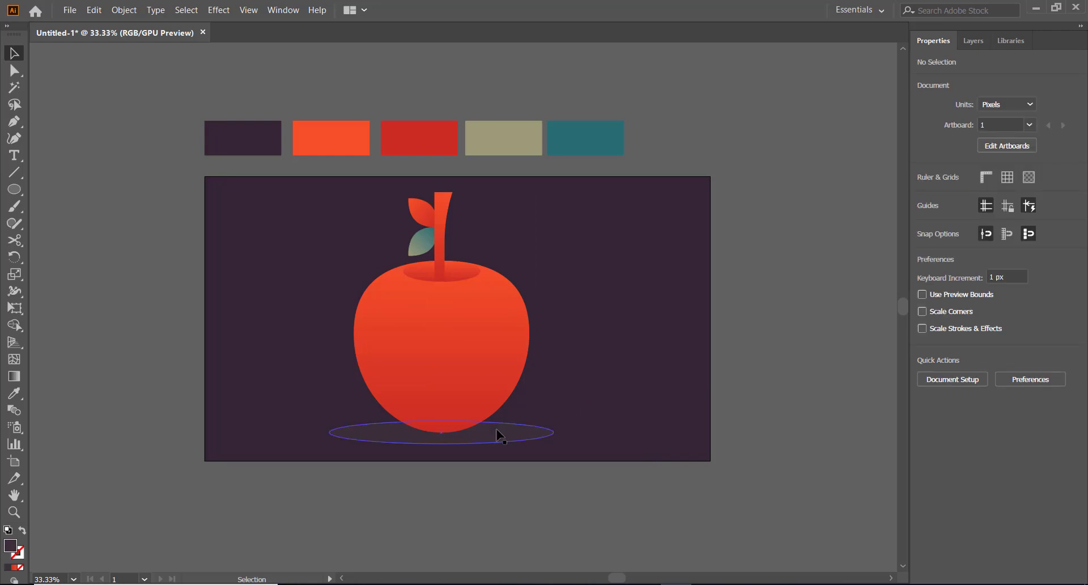
Duplicate the ellipse in place and scale the copy proportionally about its center to 524 px wide and 52.746 px high.
left_click_drag(527, 440, 550, 436)
key("ctrl+z")
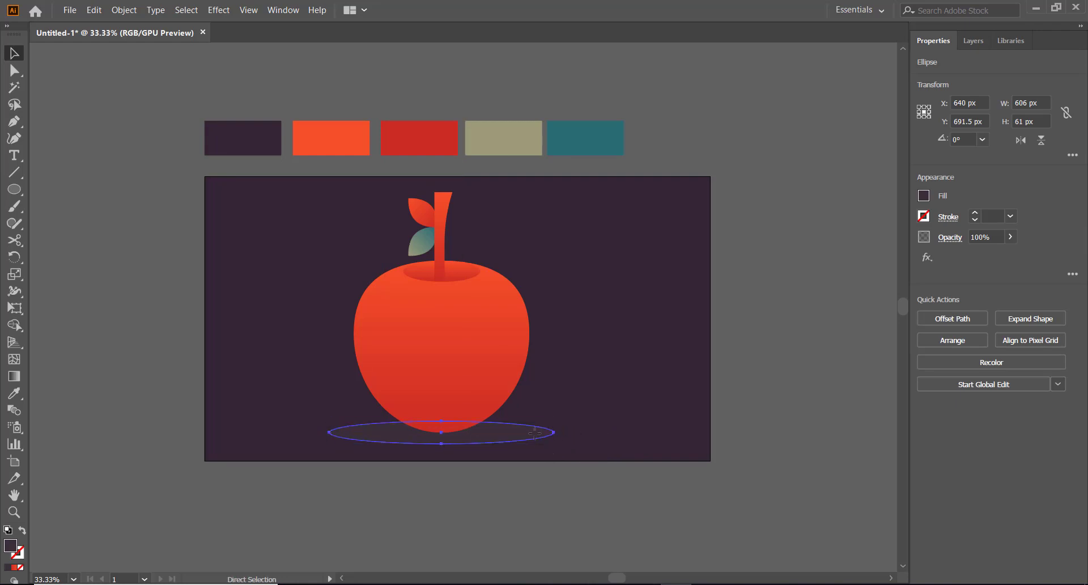
left_click_drag(549, 444, 553, 444)
left_click(594, 449)
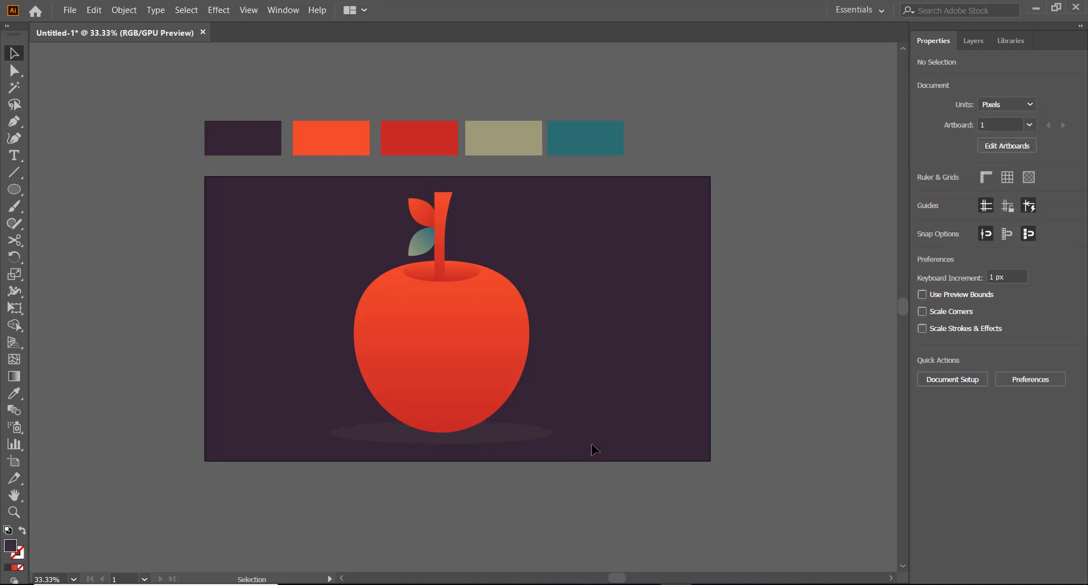
Lower the opacity of the larger outer ellipse to soften the edge of the apple's shadow.
left_click(536, 437)
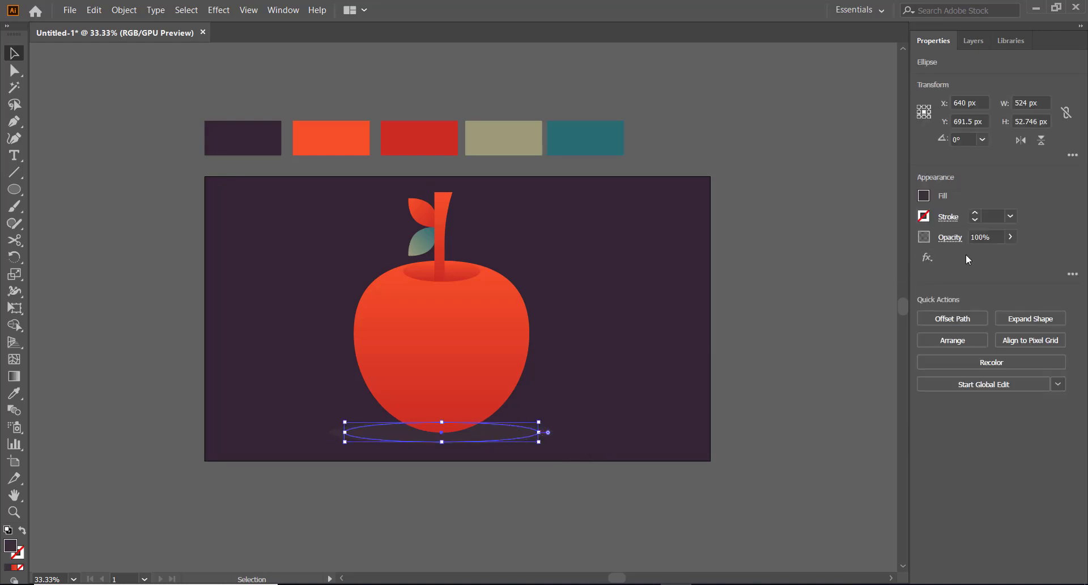
left_click(690, 388)
left_click(537, 431)
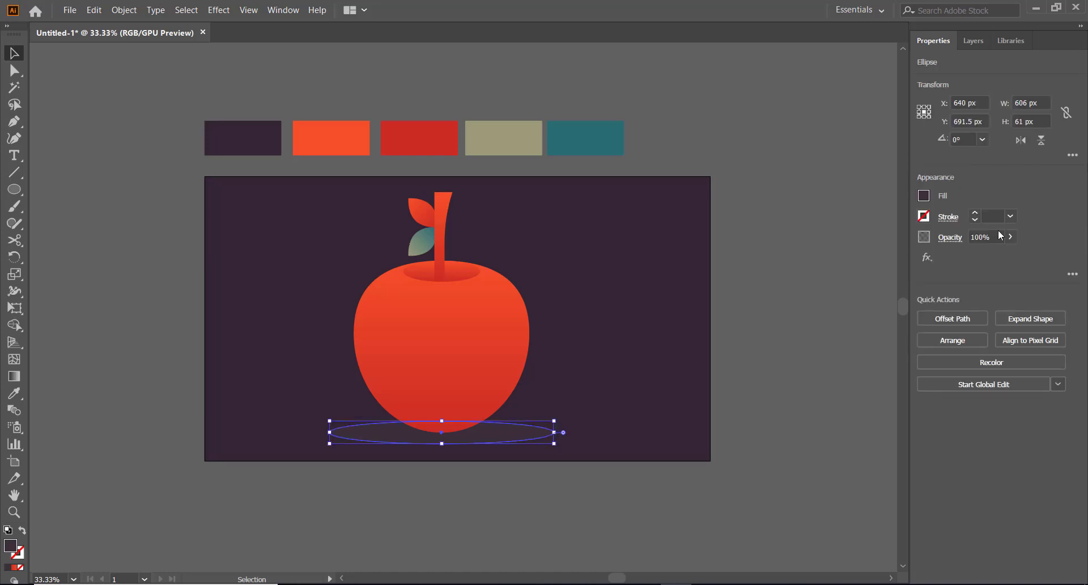
left_click(858, 276)
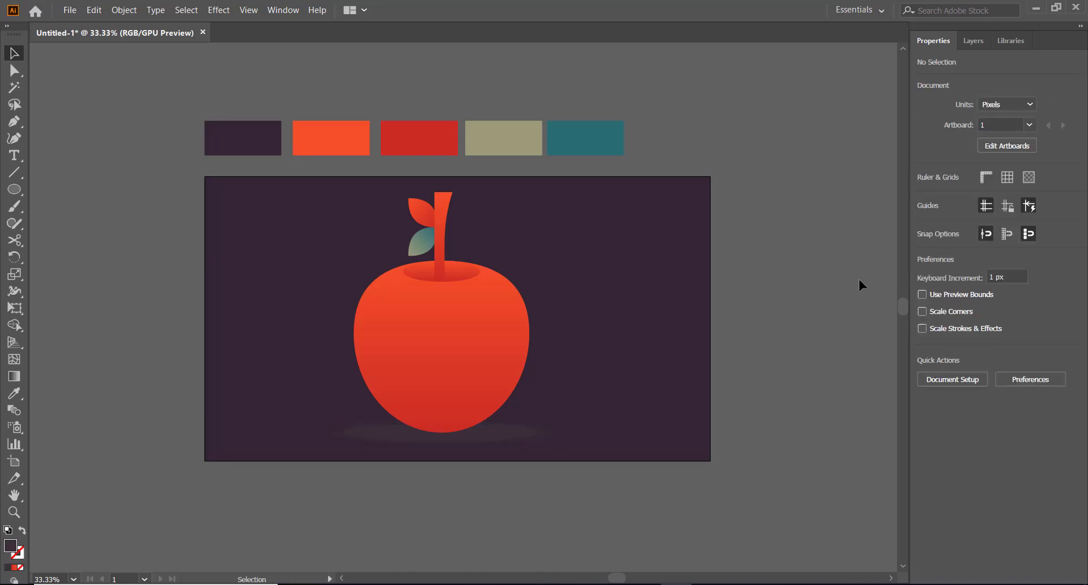
Enlarge the inner shadow ellipse proportionally about its center to 572 px wide and 57.578 px high.
left_click(475, 444)
left_click_drag(541, 442, 551, 451)
left_click(650, 519)
Isolate the apple group, squash the stem and leaves slightly shorter from their upper edge, and leave the group.
left_click(446, 250)
left_click(380, 218)
double_click(444, 218)
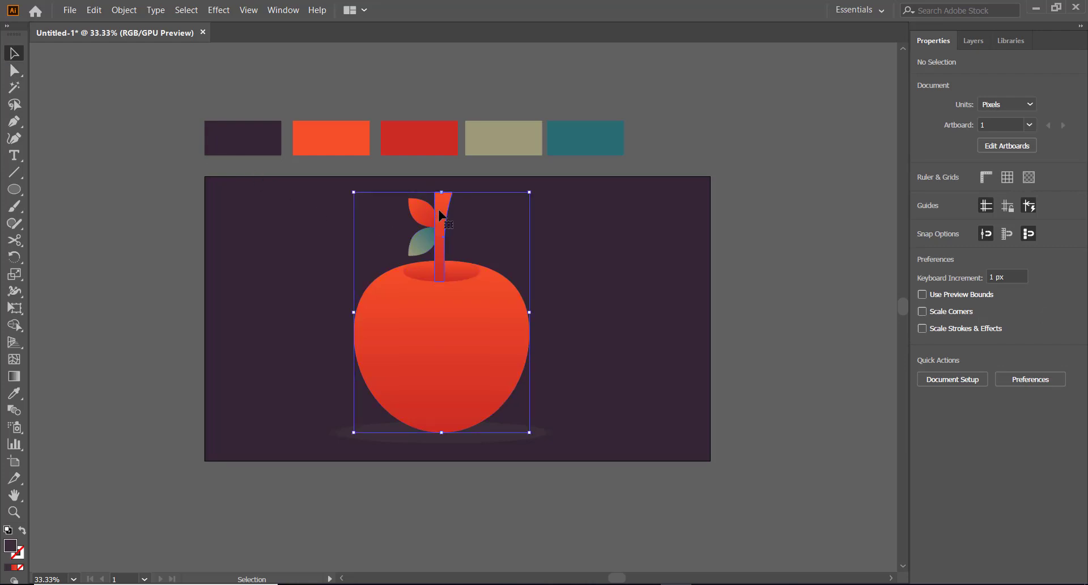
key("ctrl+a")
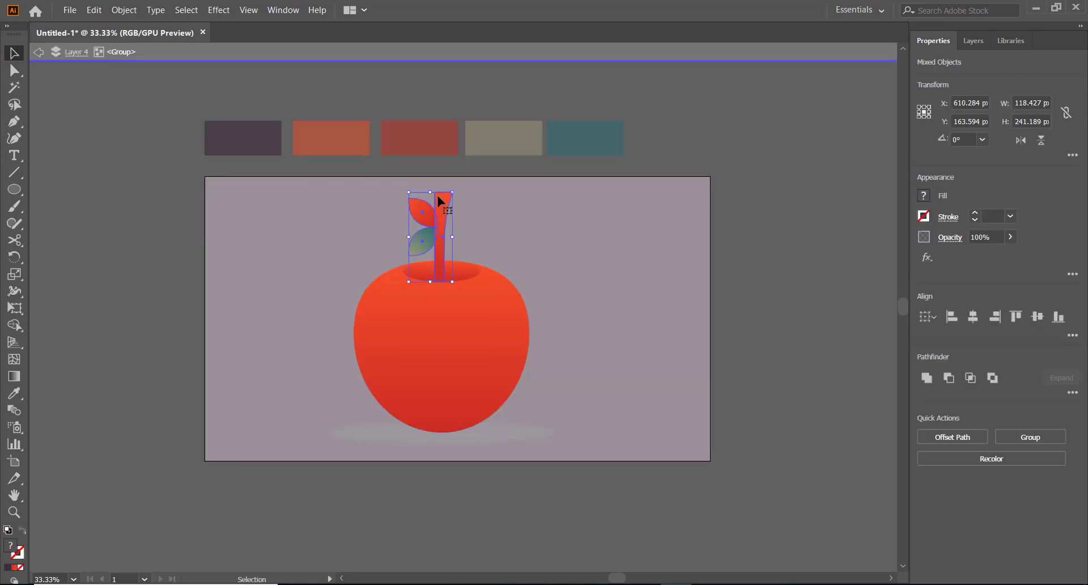
left_click_drag(430, 192, 431, 205)
left_click(513, 251)
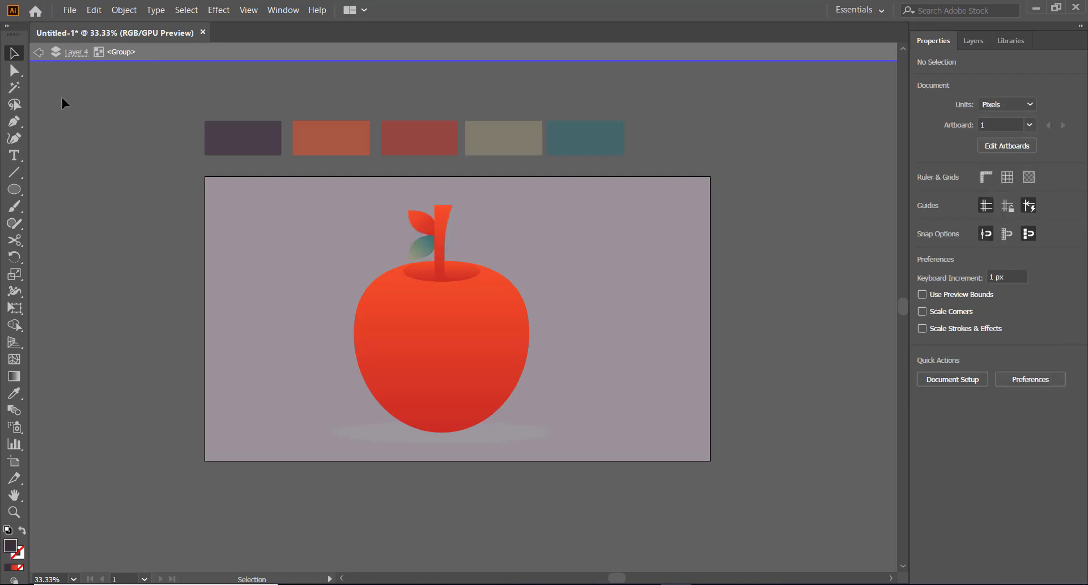
left_click(44, 54)
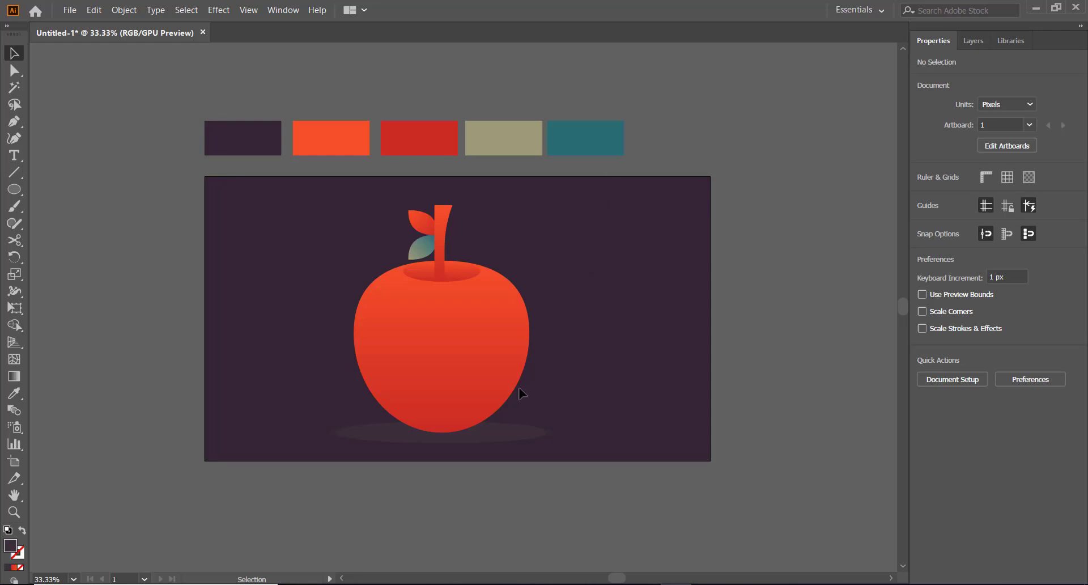
Select the inner shadow ellipse beneath the apple.
left_click(511, 438)
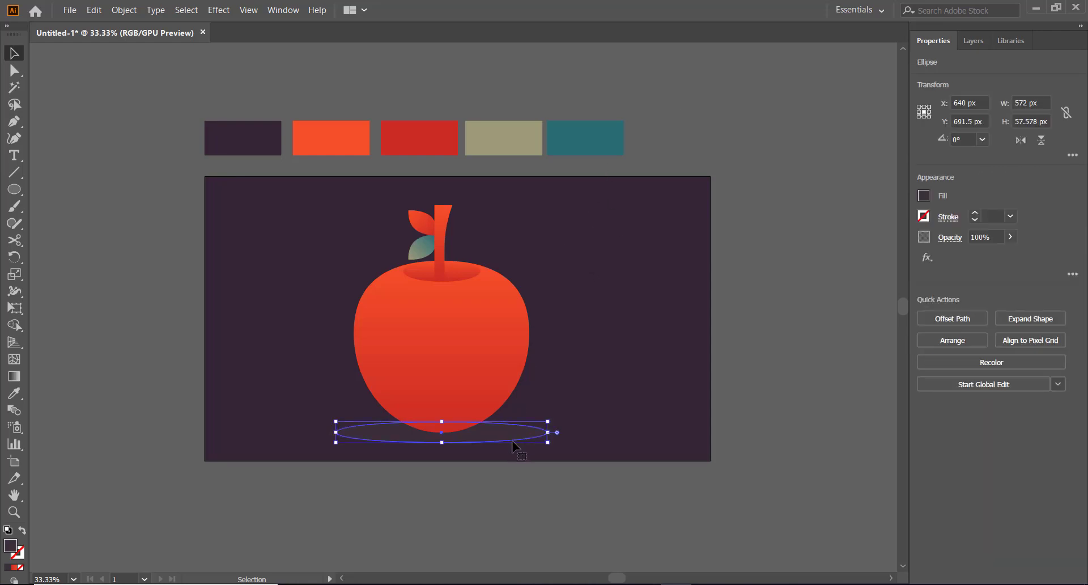